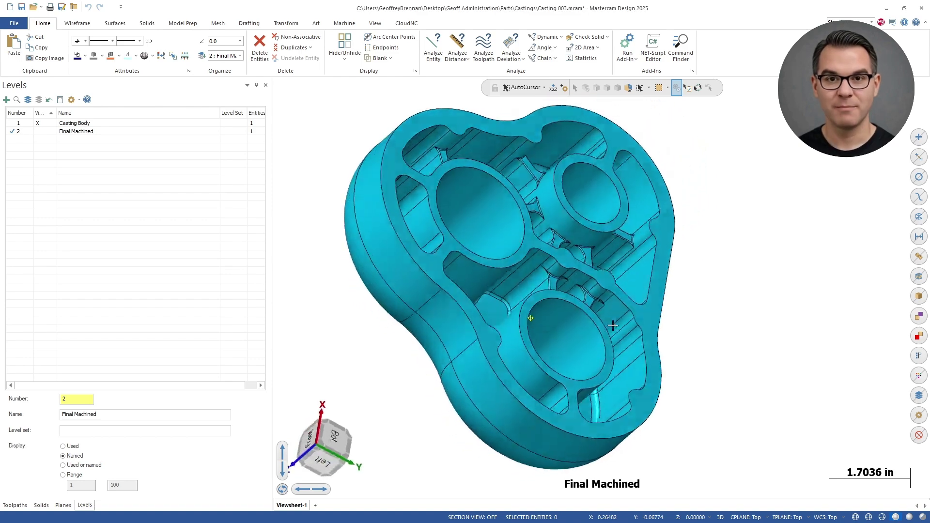
- Show the Final Machined level in place of Casting Body and examine the machined rim, bores and holes
{"action": "middle_click_drag", "start_coordinate": [487, 277], "coordinate": [467, 320]}
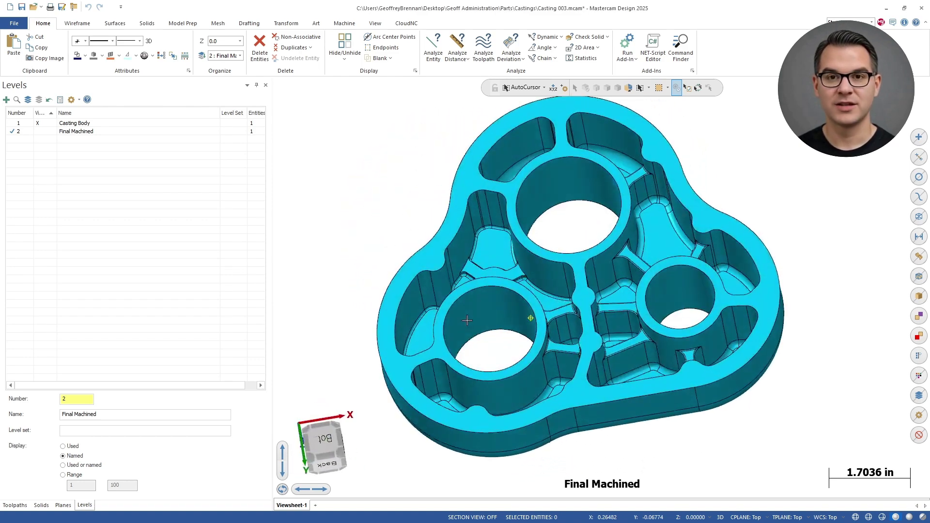
{"action": "left_click", "coordinate": [45, 132]}
{"action": "left_click", "coordinate": [46, 123]}
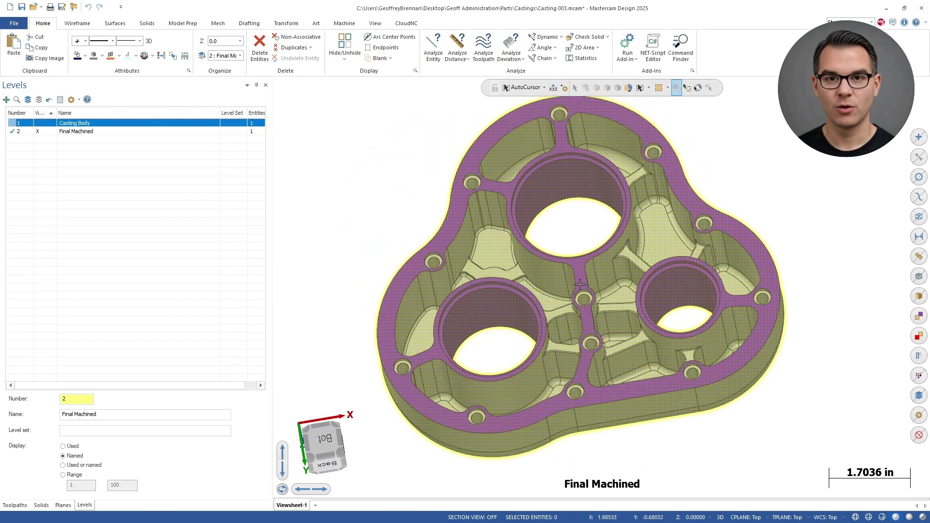
{"action": "middle_click_drag", "start_coordinate": [584, 283], "coordinate": [578, 198]}
{"action": "scroll", "coordinate": [572, 219], "scroll_direction": "down", "scroll_amount": 3}
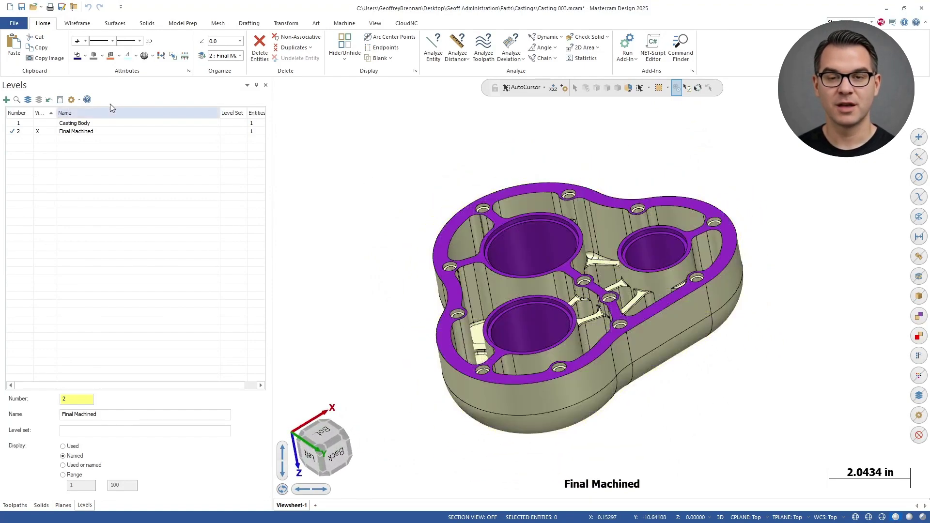
- Show the Casting Body level in place of Final Machined and examine the raw casting's pockets and bores
{"action": "left_click", "coordinate": [40, 123]}
{"action": "left_click", "coordinate": [38, 132]}
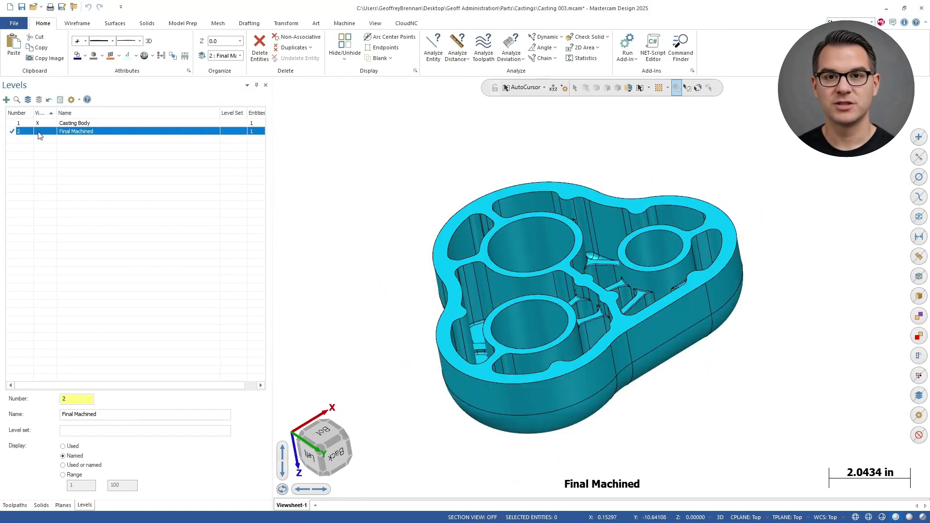
{"action": "middle_click_drag", "start_coordinate": [701, 311], "coordinate": [875, 240]}
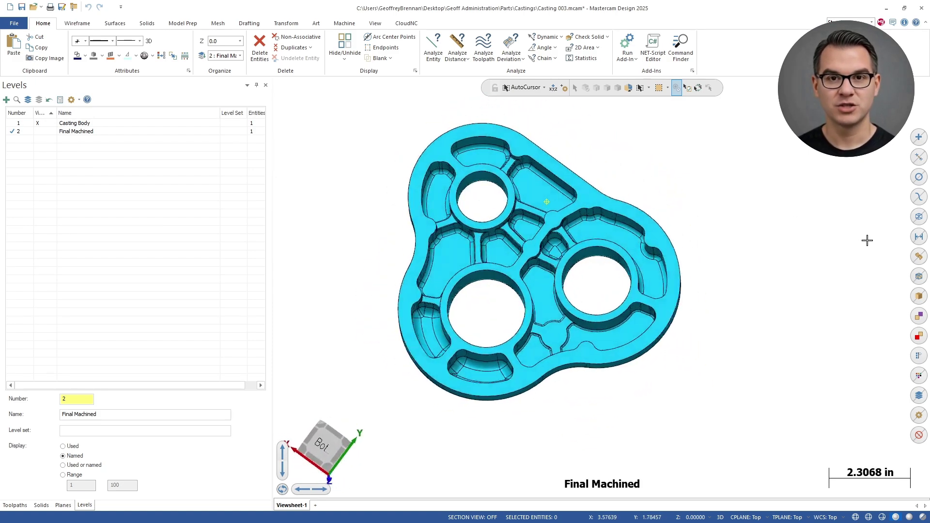
{"action": "scroll", "coordinate": [530, 220], "scroll_direction": "up", "scroll_amount": 3}
{"action": "scroll", "coordinate": [529, 220], "scroll_direction": "up", "scroll_amount": 2}
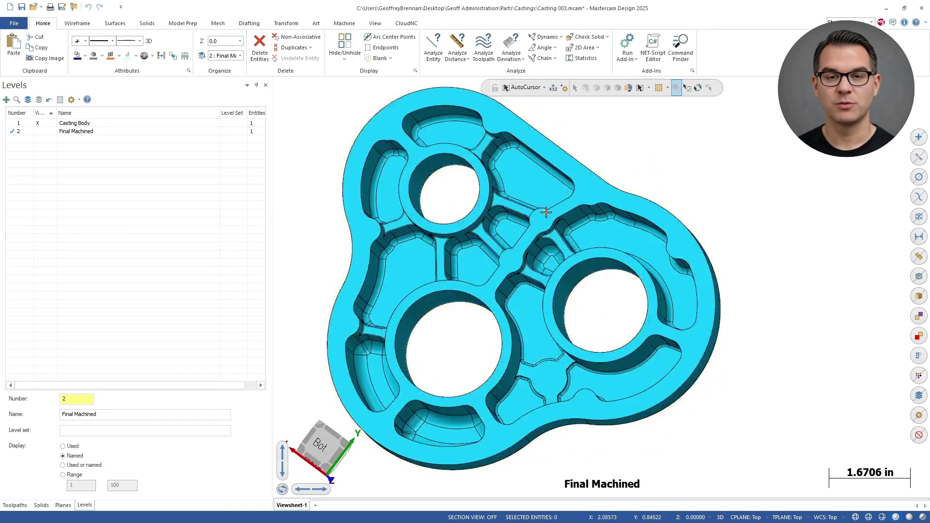
{"action": "middle_click_drag", "start_coordinate": [543, 209], "coordinate": [451, 233]}
{"action": "scroll", "coordinate": [451, 233], "scroll_direction": "down", "scroll_amount": 2}
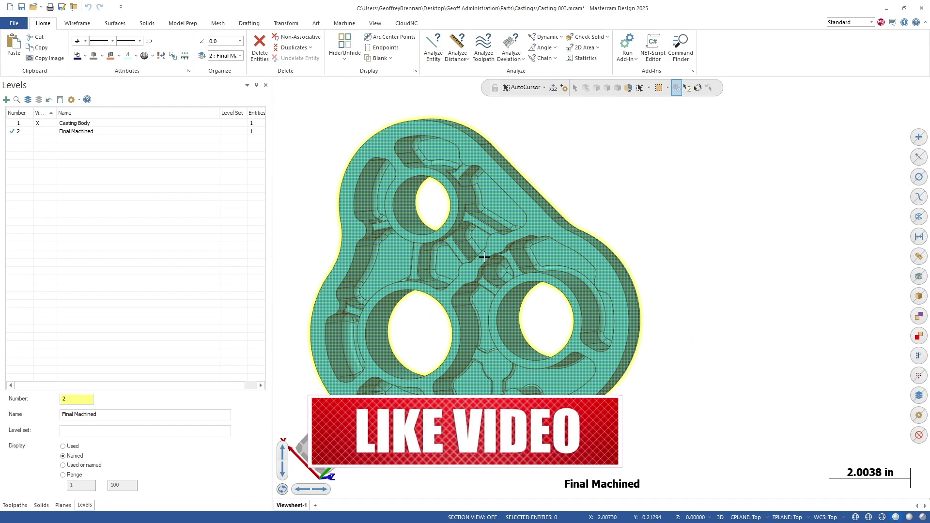
{"action": "middle_click_drag", "start_coordinate": [360, 164], "coordinate": [421, 163], "text": "shift"}
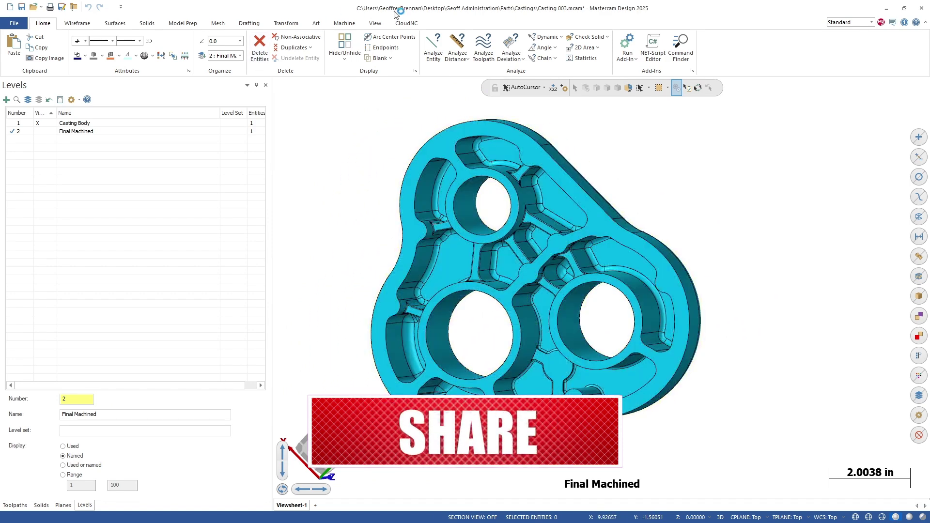
- Start the CloudNC Soft Jaw Designer and select the casting body as the part
{"action": "left_click", "coordinate": [414, 26]}
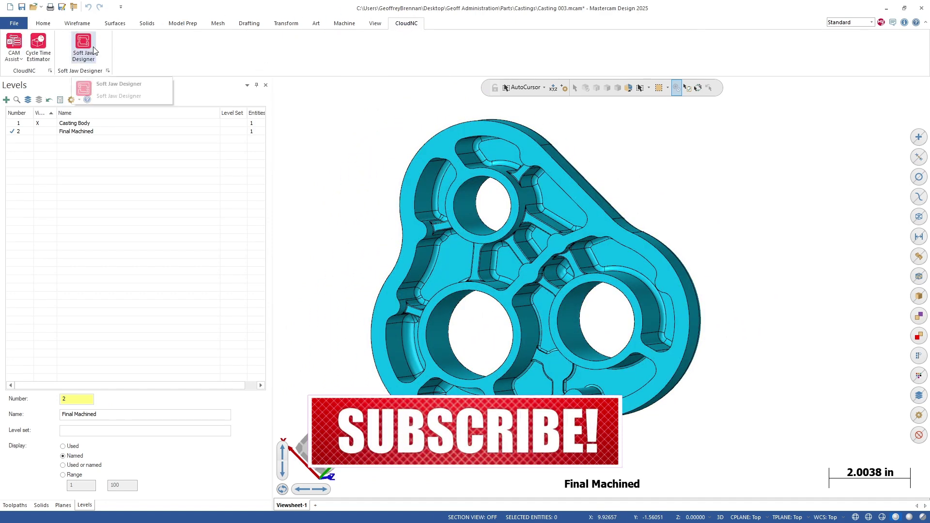
{"action": "left_click", "coordinate": [91, 45]}
{"action": "left_click", "coordinate": [177, 88]}
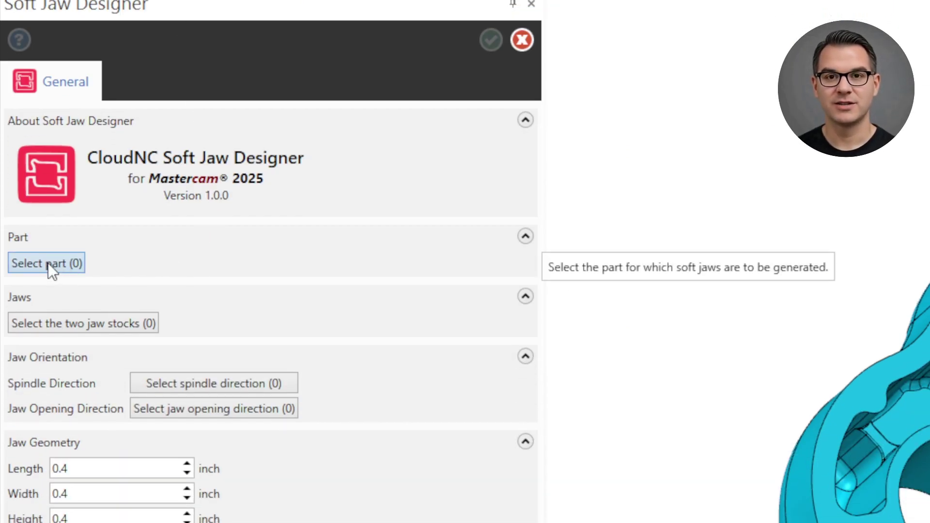
{"action": "left_click", "coordinate": [48, 263]}
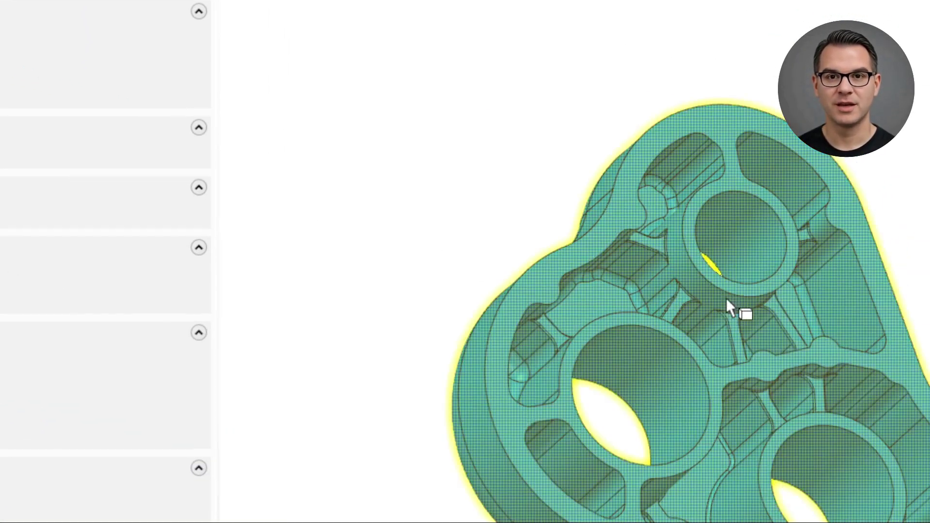
{"action": "left_click", "coordinate": [754, 303]}
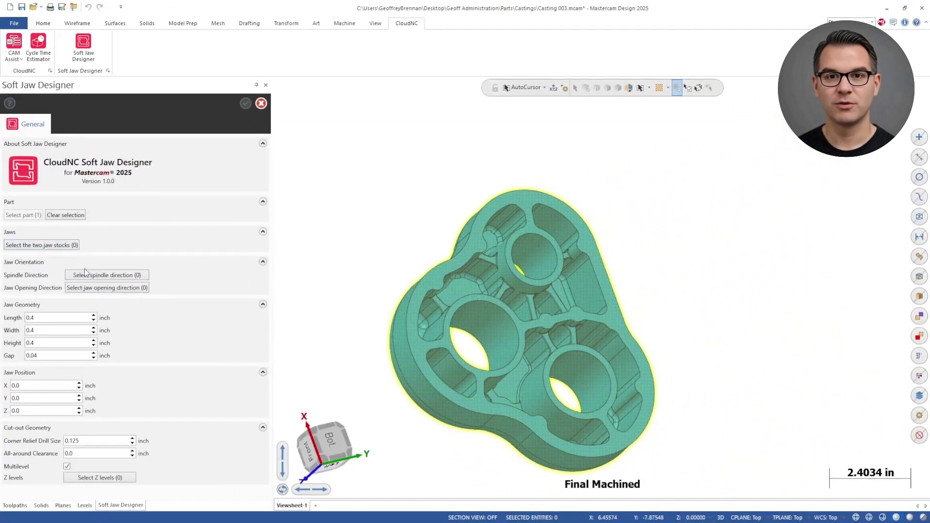
- Set the spindle direction from the casting's flat rim face and the jaw opening direction from the flat inner pocket wall
{"action": "left_click", "coordinate": [99, 276]}
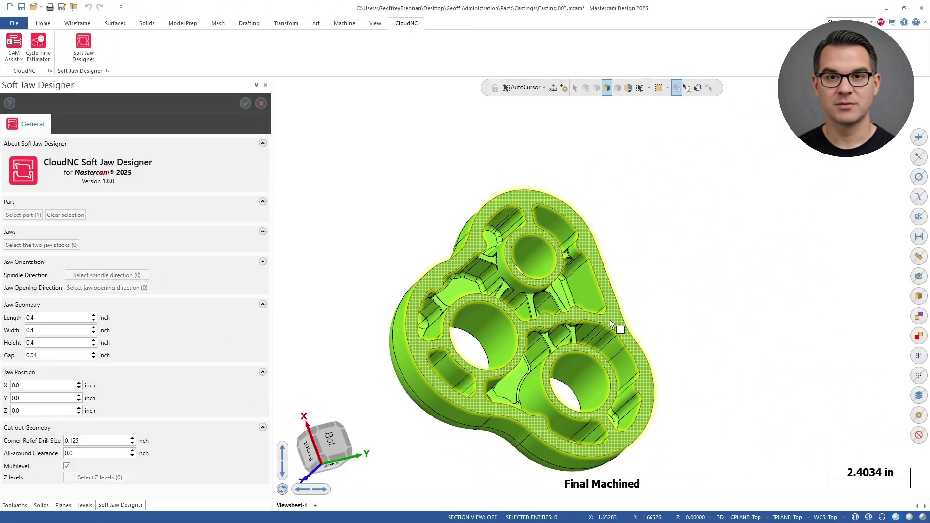
{"action": "left_click", "coordinate": [611, 323]}
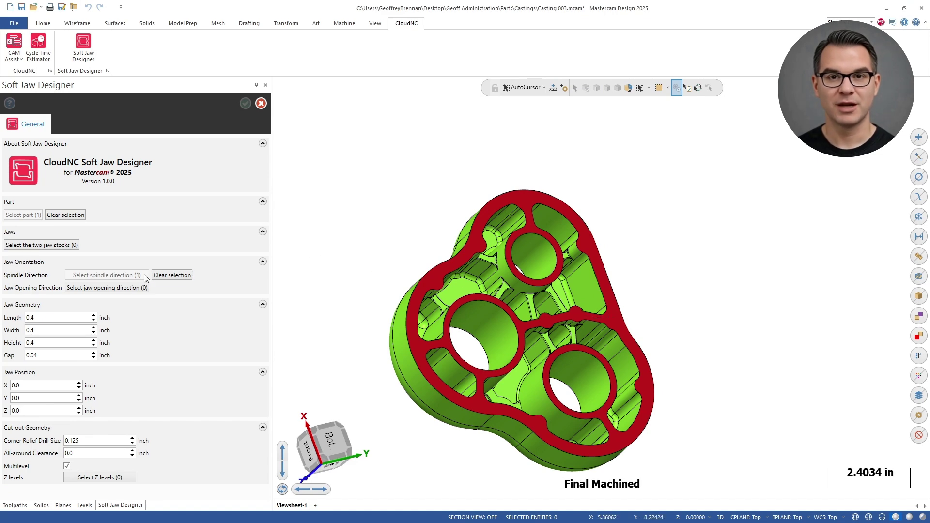
{"action": "left_click", "coordinate": [130, 289]}
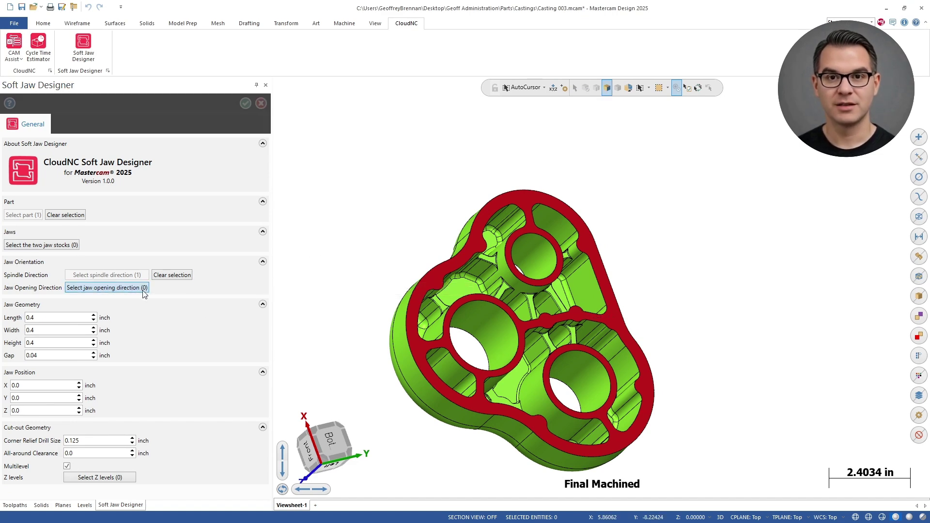
{"action": "left_click", "coordinate": [592, 298]}
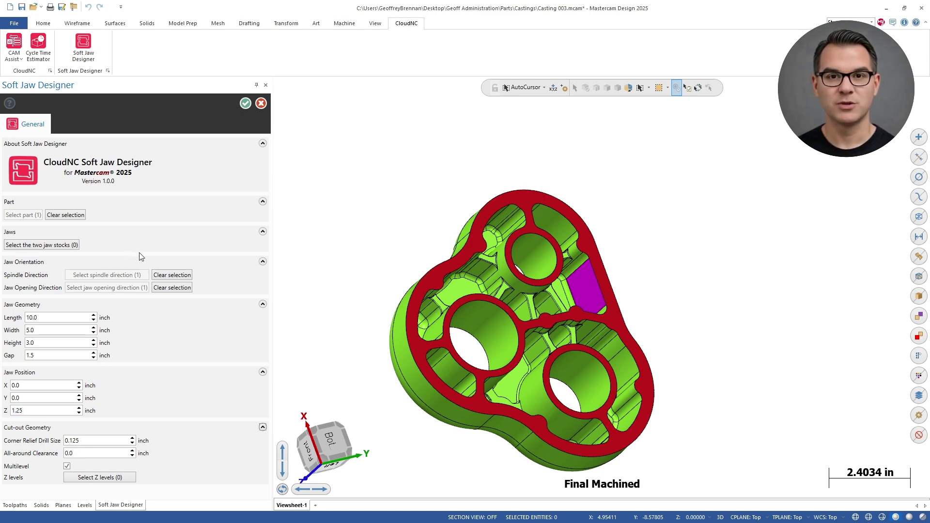
- Generate the soft jaws with length 10, width 5, height 3 and gap 1.5 inches at Z position 1.25
{"action": "middle_click_drag", "start_coordinate": [376, 295], "coordinate": [492, 220]}
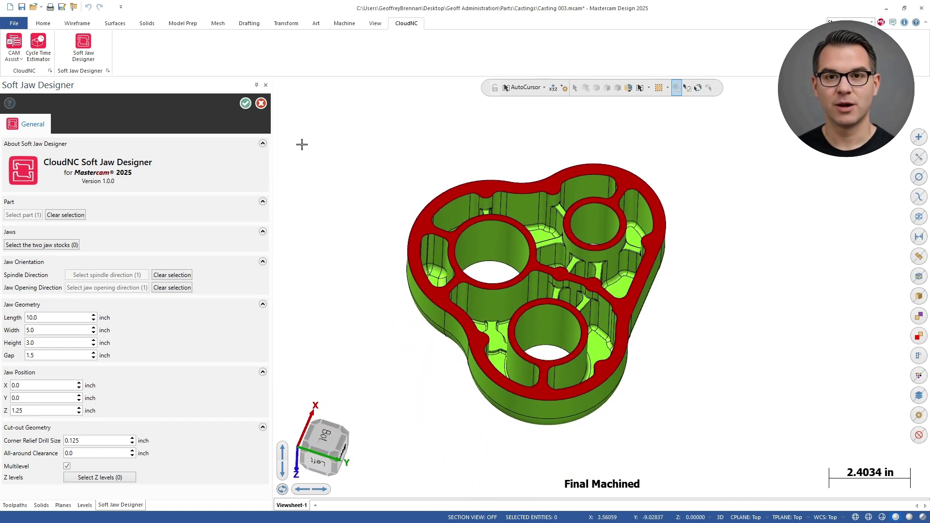
{"action": "left_click", "coordinate": [246, 104]}
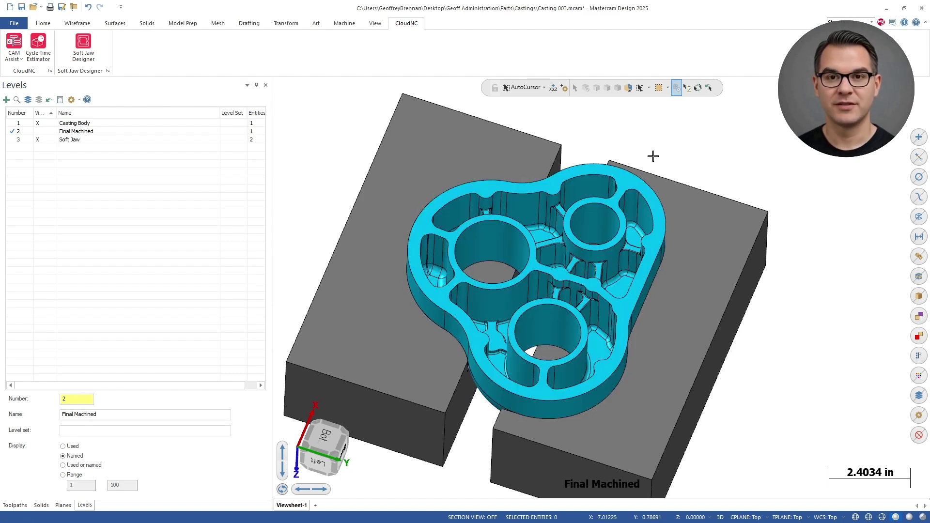
- Examine the generated jaws around the casting, hiding the Casting Body level temporarily to view the stepped cut-outs
{"action": "mouse_move", "coordinate": [649, 168]}
{"action": "middle_mouse_down"}
{"action": "mouse_move", "coordinate": [521, 160]}
{"action": "mouse_move", "coordinate": [571, 67]}
{"action": "mouse_move", "coordinate": [561, 73]}
{"action": "middle_mouse_up"}
{"action": "scroll", "coordinate": [649, 174], "scroll_direction": "up", "scroll_amount": 3}
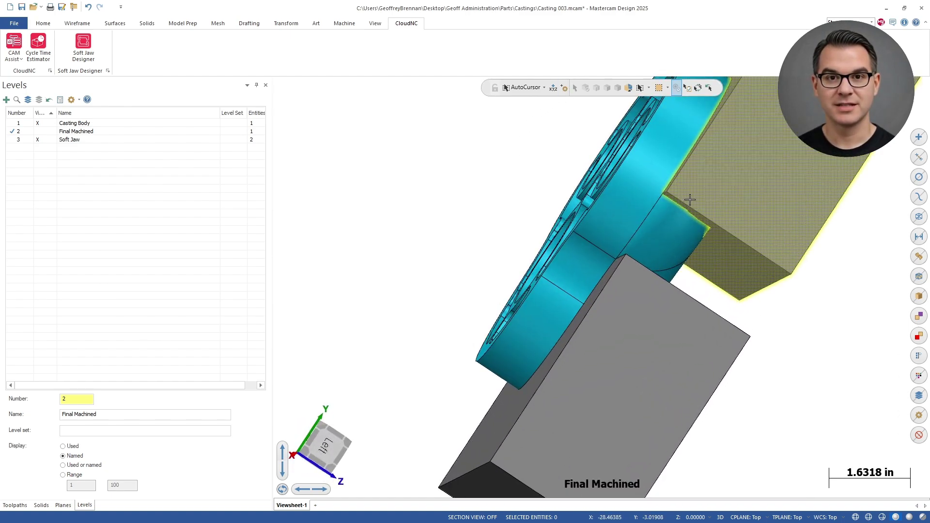
{"action": "scroll", "coordinate": [688, 195], "scroll_direction": "up", "scroll_amount": 2}
{"action": "mouse_move", "coordinate": [688, 194]}
{"action": "middle_mouse_down"}
{"action": "mouse_move", "coordinate": [749, 193]}
{"action": "mouse_move", "coordinate": [796, 175]}
{"action": "mouse_move", "coordinate": [888, 201]}
{"action": "middle_mouse_up"}
{"action": "scroll", "coordinate": [775, 181], "scroll_direction": "down", "scroll_amount": 3}
{"action": "left_click", "coordinate": [43, 125]}
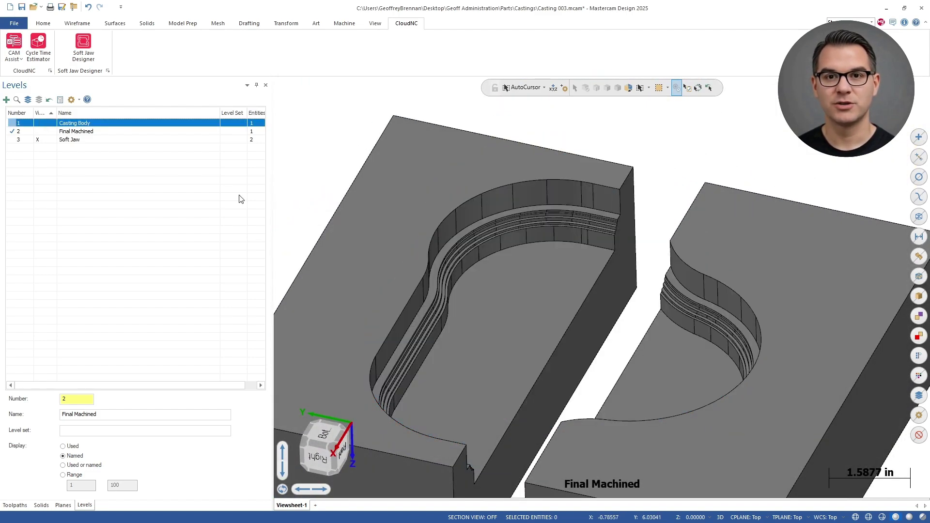
{"action": "scroll", "coordinate": [485, 245], "scroll_direction": "up", "scroll_amount": 3}
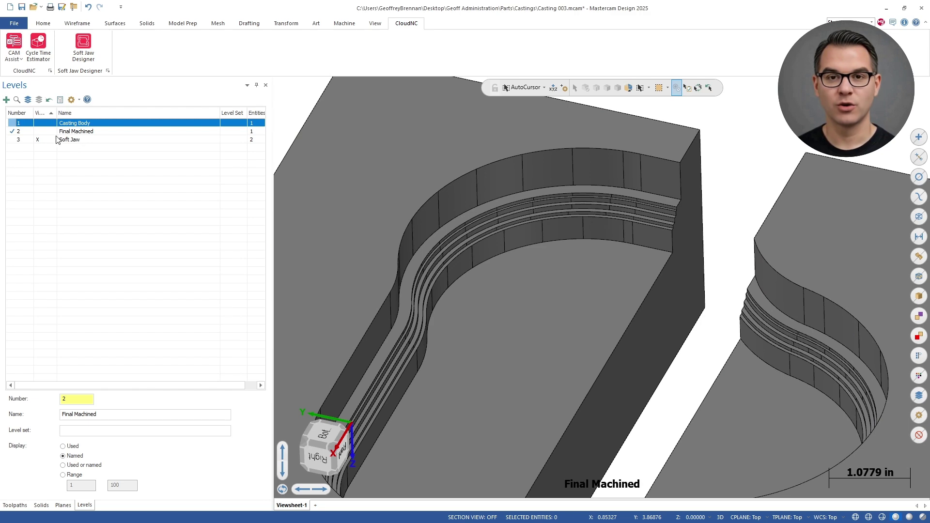
{"action": "left_click", "coordinate": [42, 123]}
{"action": "scroll", "coordinate": [768, 297], "scroll_direction": "down", "scroll_amount": 4}
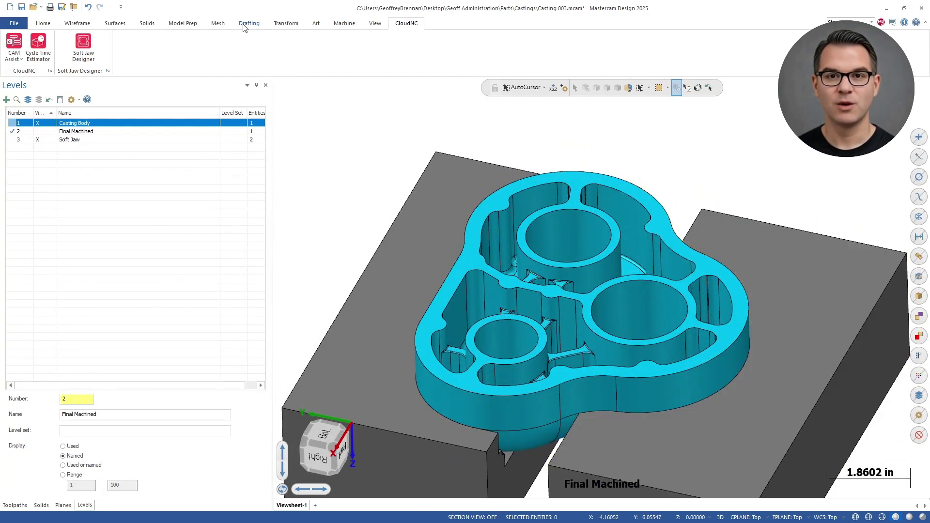
- Push-Pull the top face of the jaw beside the casting's larger bores outward by 0.25 inch
{"action": "left_click", "coordinate": [713, 237]}
{"action": "left_click", "coordinate": [417, 61]}
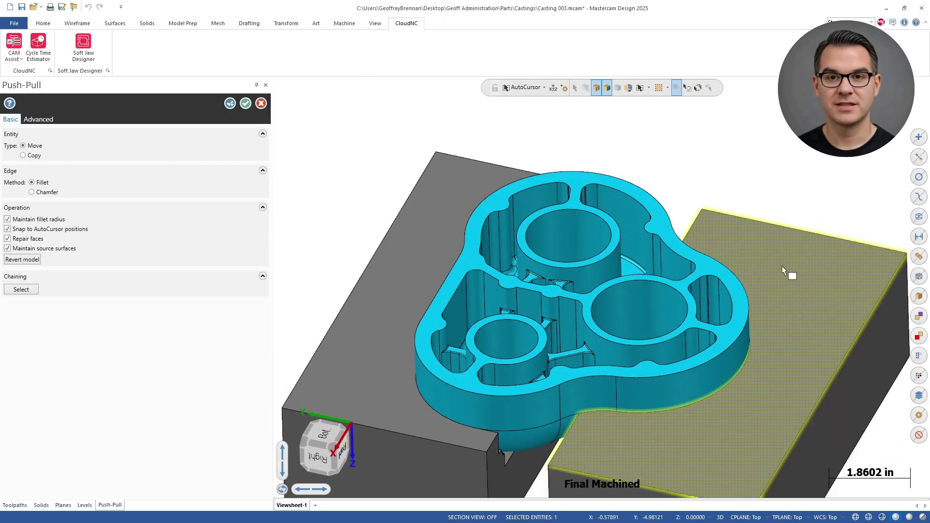
{"action": "mouse_move", "coordinate": [783, 247]}
{"action": "left_mouse_down"}
{"action": "mouse_move", "coordinate": [782, 269]}
{"action": "mouse_move", "coordinate": [795, 241]}
{"action": "left_mouse_up"}
{"action": "type", "text": ".25"}
{"action": "key", "text": "Return"}
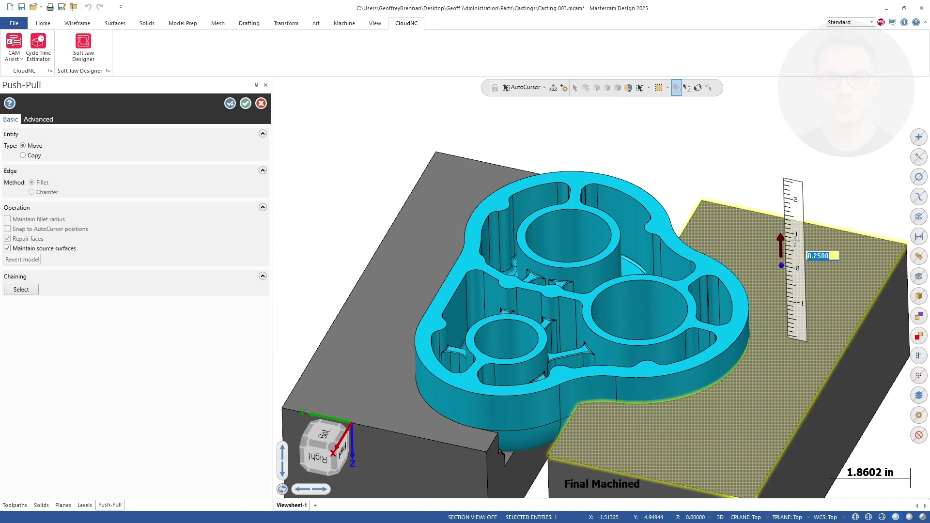
- Raise the opposite jaw's top face by 0.25 inch and finish the Push-Pull operation
{"action": "left_click", "coordinate": [448, 208]}
{"action": "type", "text": ".25"}
{"action": "key", "text": "Return"}
{"action": "left_click", "coordinate": [246, 103]}
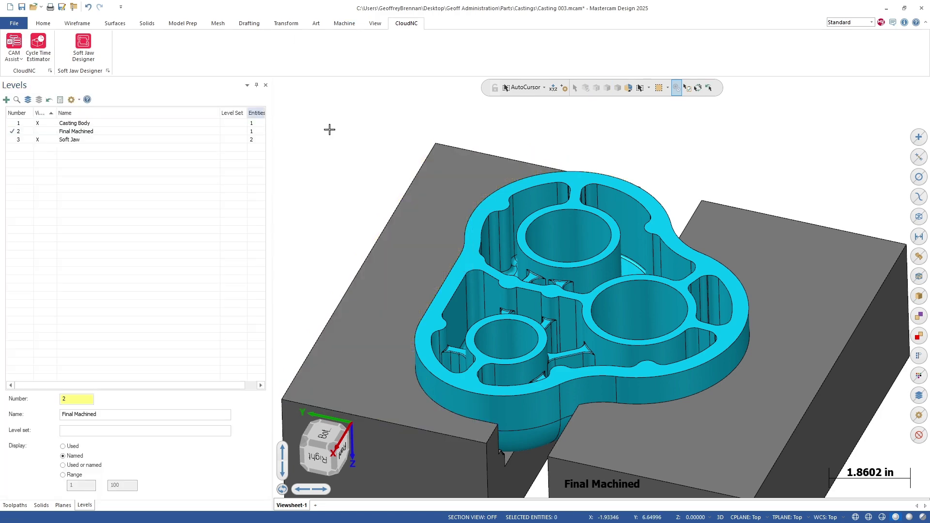
- Rename the viewsheet to Op 1 and save its current jaw setup view as a bookmark
{"action": "middle_click_drag", "start_coordinate": [360, 139], "coordinate": [448, 187]}
{"action": "scroll", "coordinate": [448, 188], "scroll_direction": "down", "scroll_amount": 1}
{"action": "right_click", "coordinate": [297, 506]}
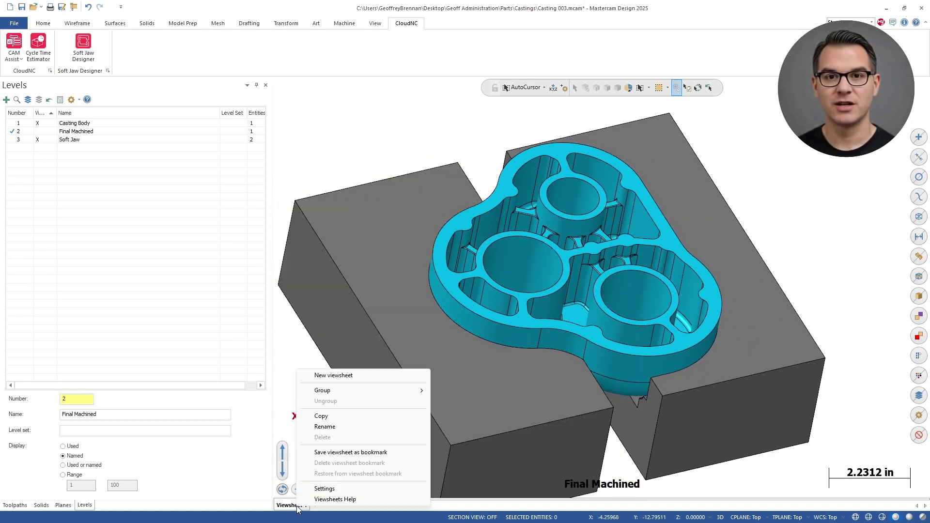
{"action": "left_click", "coordinate": [324, 427]}
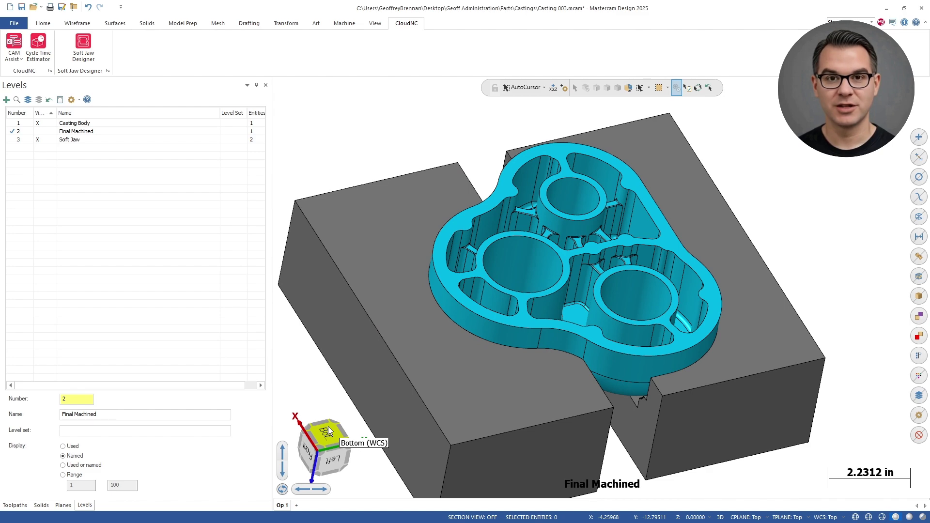
{"action": "left_click", "coordinate": [372, 24]}
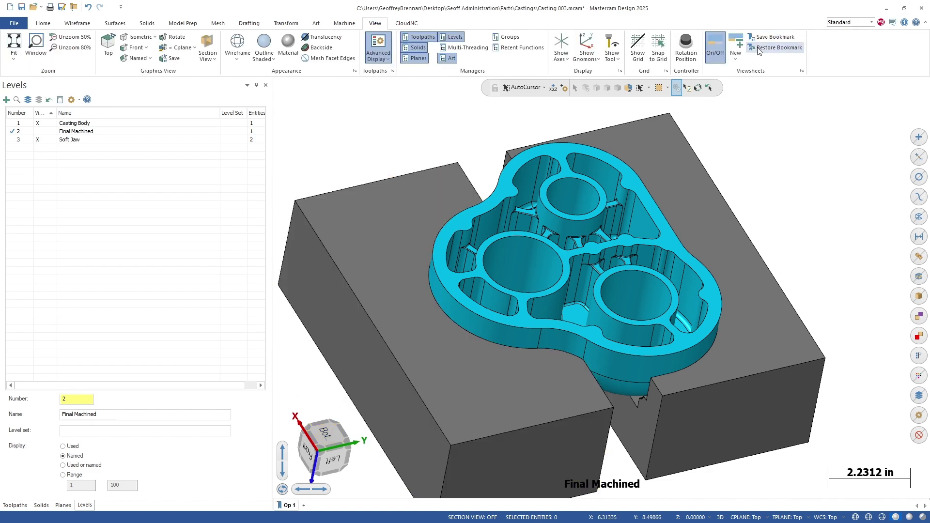
- Hide the Soft Jaw level, flip the casting over, and select it as the part in a new Soft Jaw Designer setup
{"action": "left_click", "coordinate": [42, 140]}
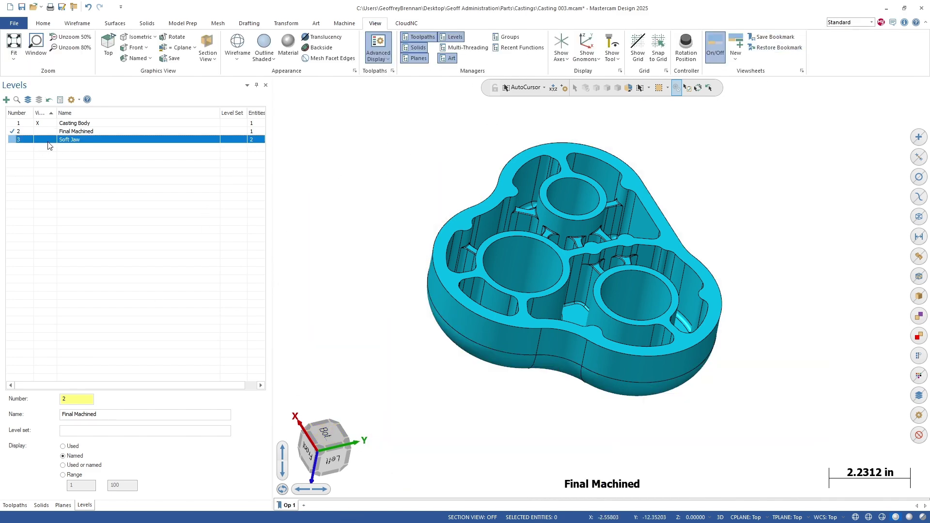
{"action": "middle_click_drag", "start_coordinate": [493, 402], "coordinate": [530, 191]}
{"action": "scroll", "coordinate": [639, 311], "scroll_direction": "up", "scroll_amount": 3}
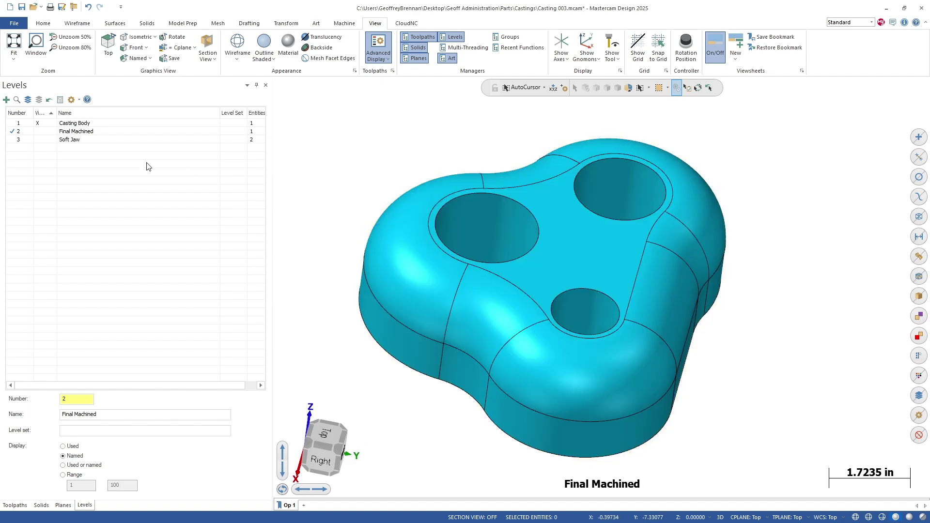
{"action": "left_click", "coordinate": [407, 23]}
{"action": "left_click", "coordinate": [89, 47]}
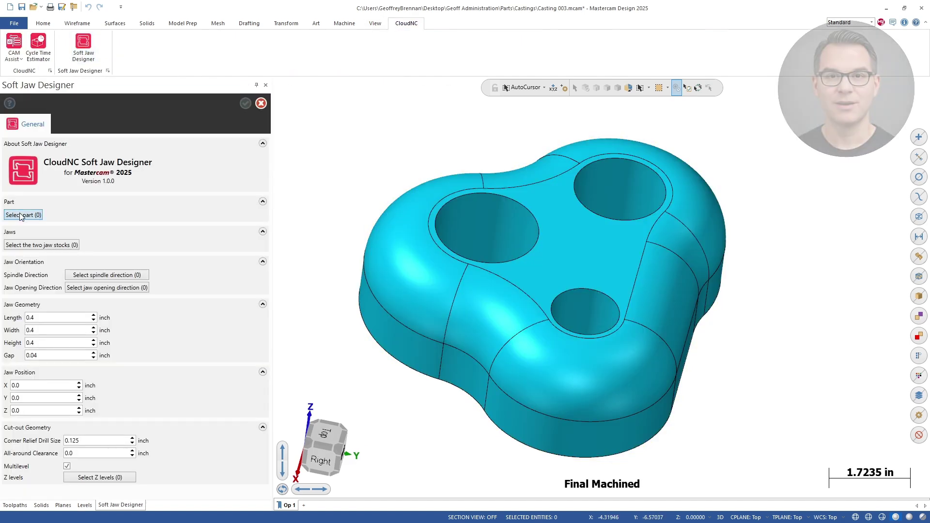
{"action": "left_click", "coordinate": [592, 276]}
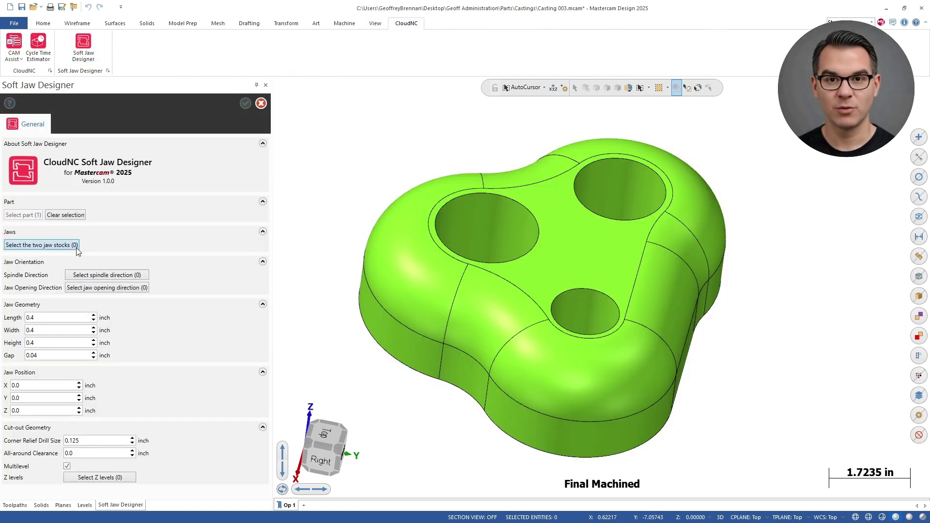
- Set the spindle direction from the flat face around the three bores and the jaw opening direction from the flat outer side face
{"action": "left_click", "coordinate": [92, 275]}
{"action": "left_click", "coordinate": [589, 263]}
{"action": "left_click", "coordinate": [106, 288]}
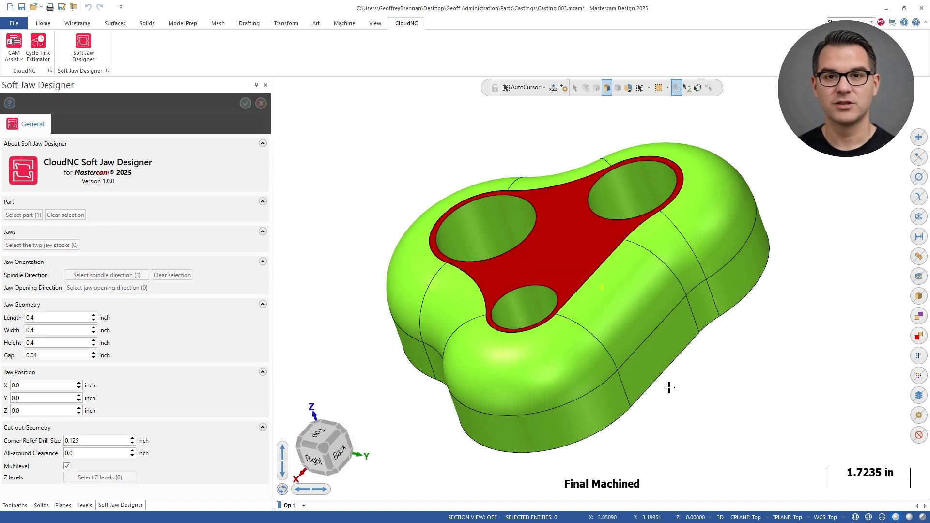
{"action": "left_click", "coordinate": [675, 361]}
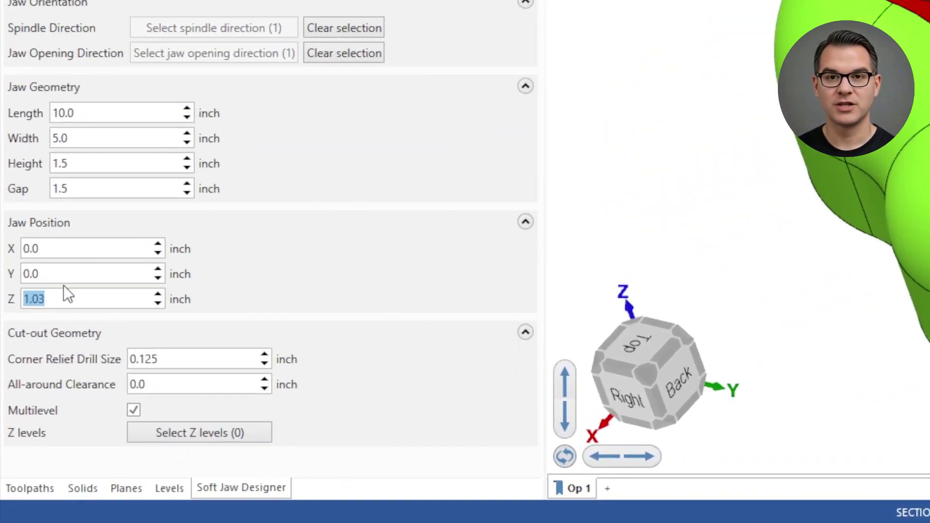
- Set the jaw Z position to 0.25 inch and generate the soft jaws for the flipped casting
{"action": "type", "text": ".25"}
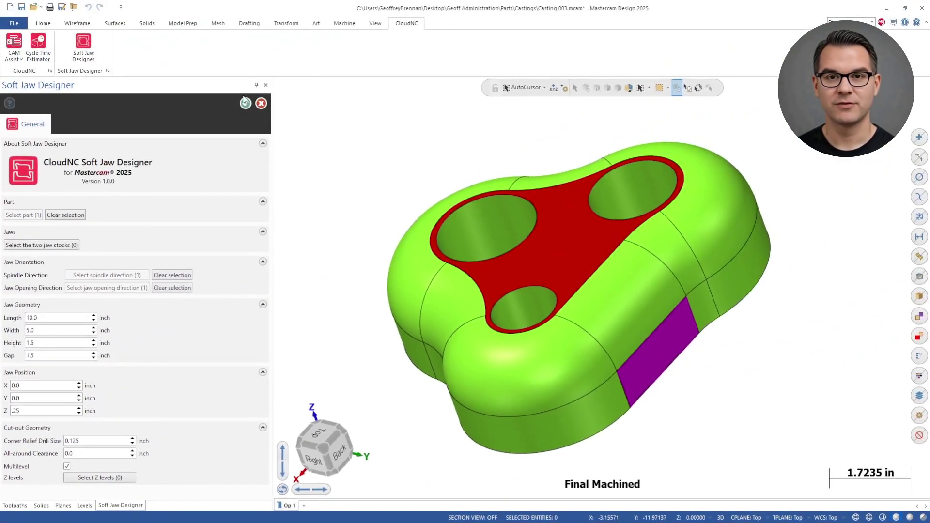
{"action": "left_click", "coordinate": [246, 103]}
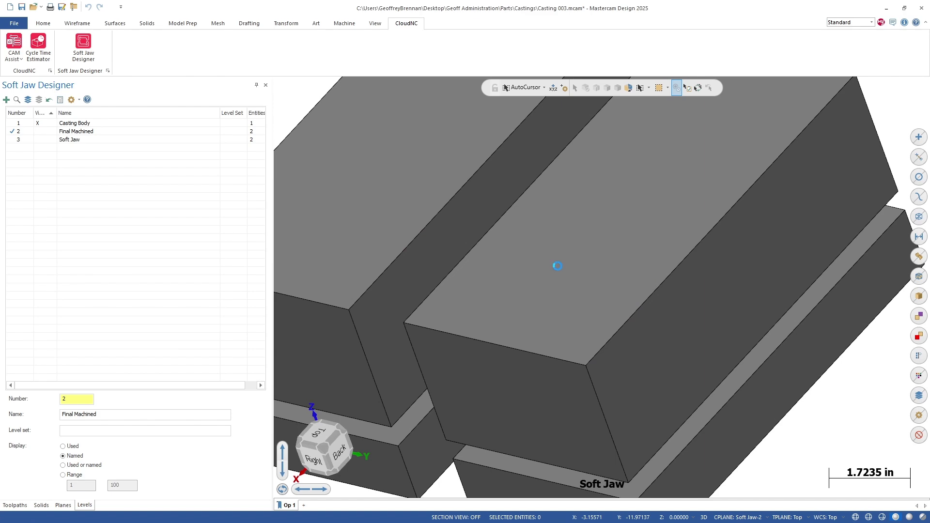
{"action": "scroll", "coordinate": [521, 267], "scroll_direction": "down", "scroll_amount": 1}
{"action": "middle_click_drag", "start_coordinate": [492, 280], "coordinate": [549, 257]}
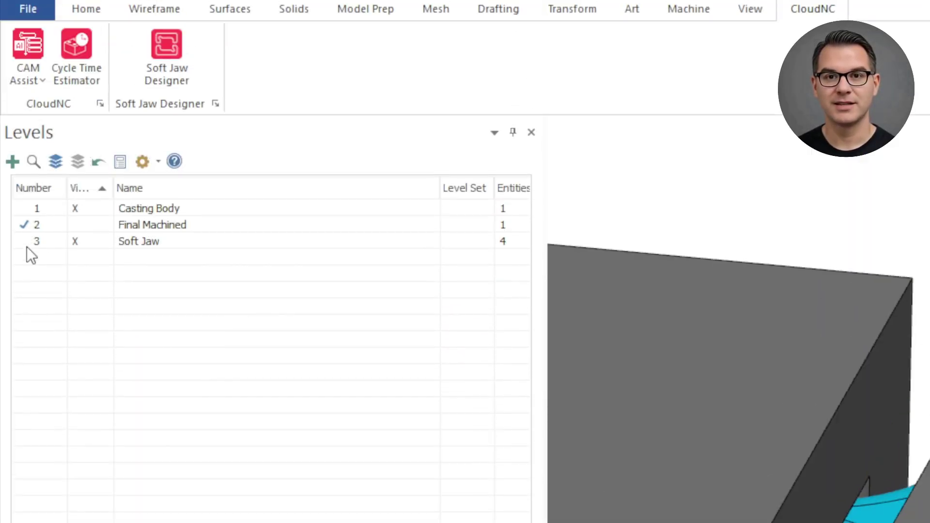
- Rename level 3 as Soft Jaw Op 1 and create level 4 named Soft Jaw Op 2
{"action": "left_click", "coordinate": [30, 81]}
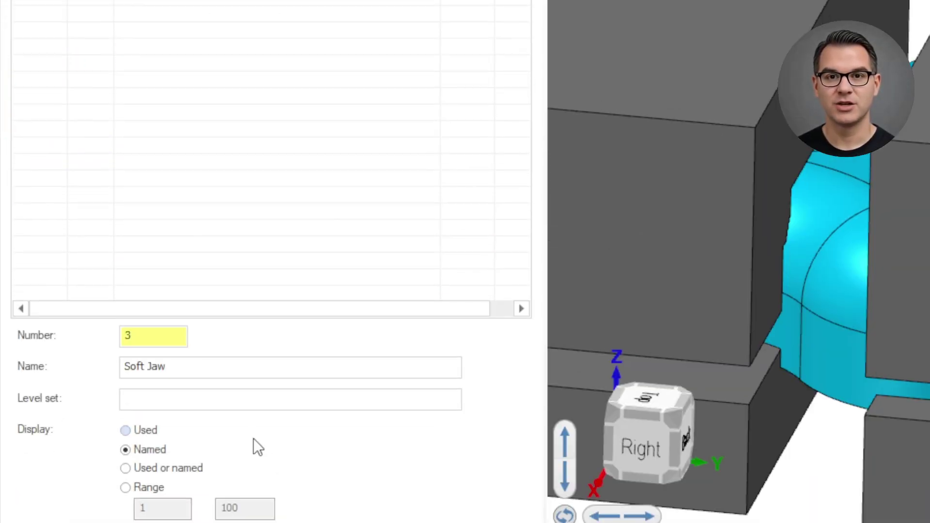
{"action": "left_click", "coordinate": [218, 445]}
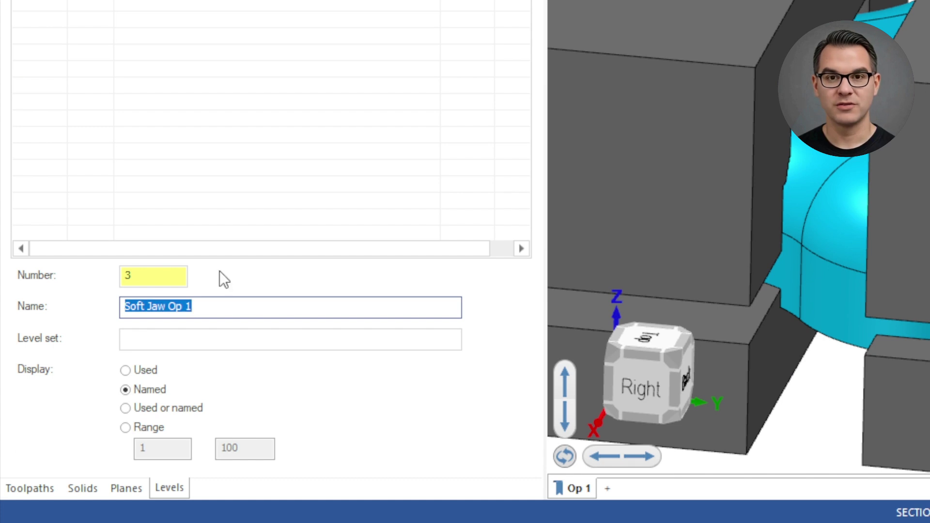
{"action": "left_click", "coordinate": [153, 275]}
{"action": "key", "text": "Tab"}
{"action": "type", "text": "Soft Jaw Op 2"}
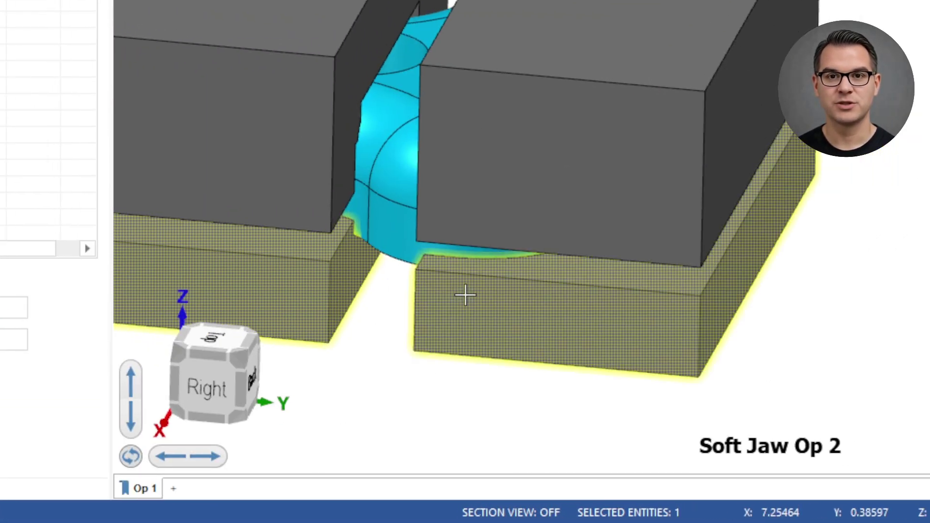
- Move the first of the two lower, thinner jaws to the active Soft Jaw Op 2 level
{"action": "right_click", "coordinate": [658, 321]}
{"action": "left_click", "coordinate": [462, 235]}
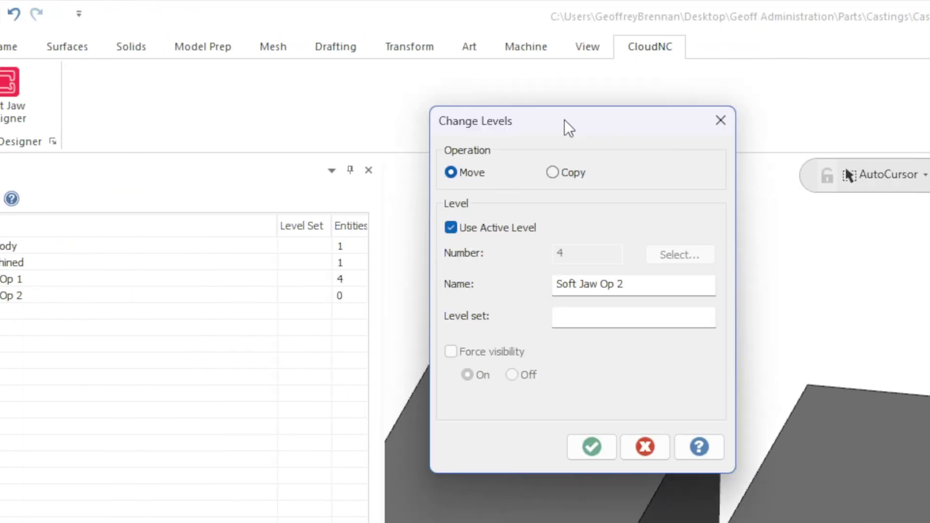
{"action": "left_click_drag", "start_coordinate": [731, 123], "coordinate": [810, 306]}
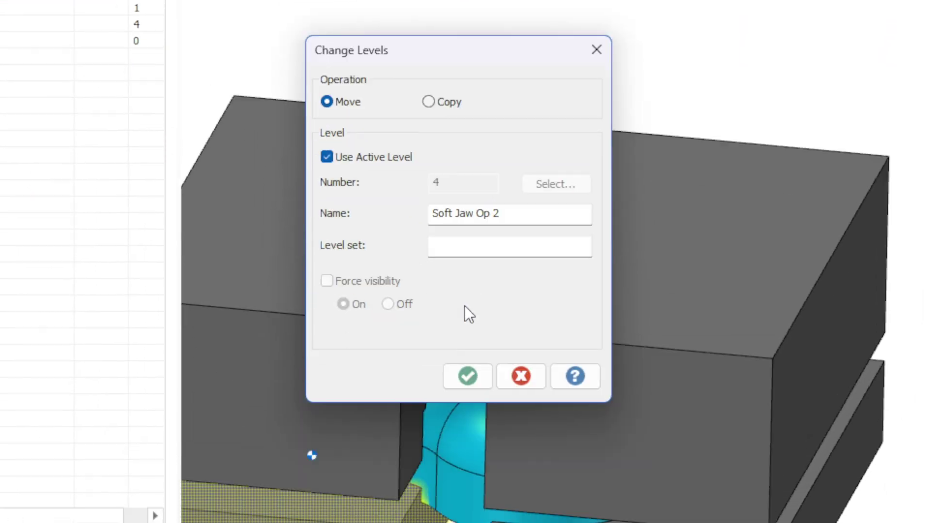
{"action": "left_click", "coordinate": [469, 343]}
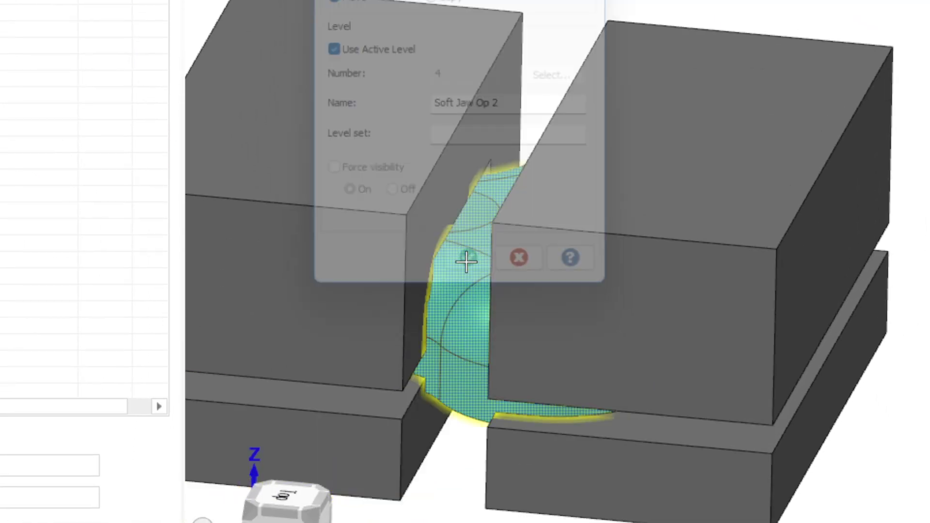
{"action": "left_click", "coordinate": [466, 262]}
{"action": "left_click", "coordinate": [364, 422]}
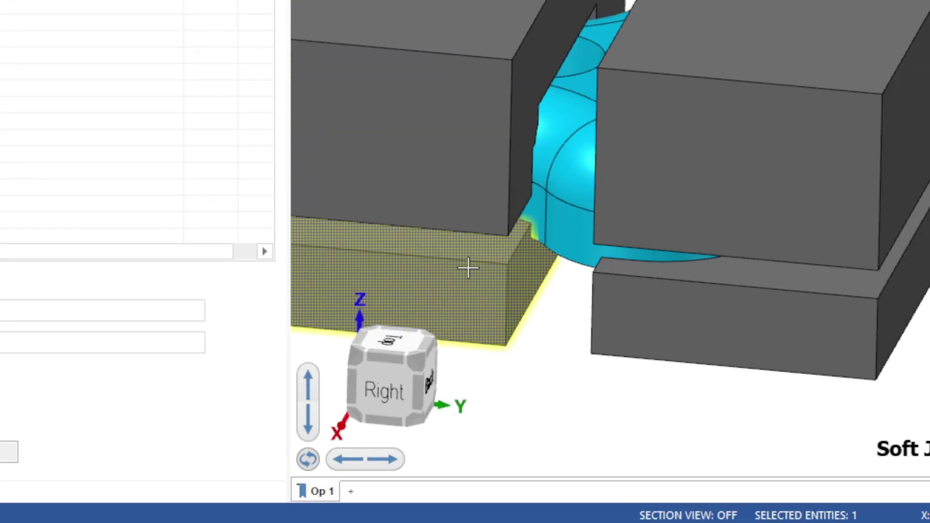
{"action": "right_click", "coordinate": [364, 422]}
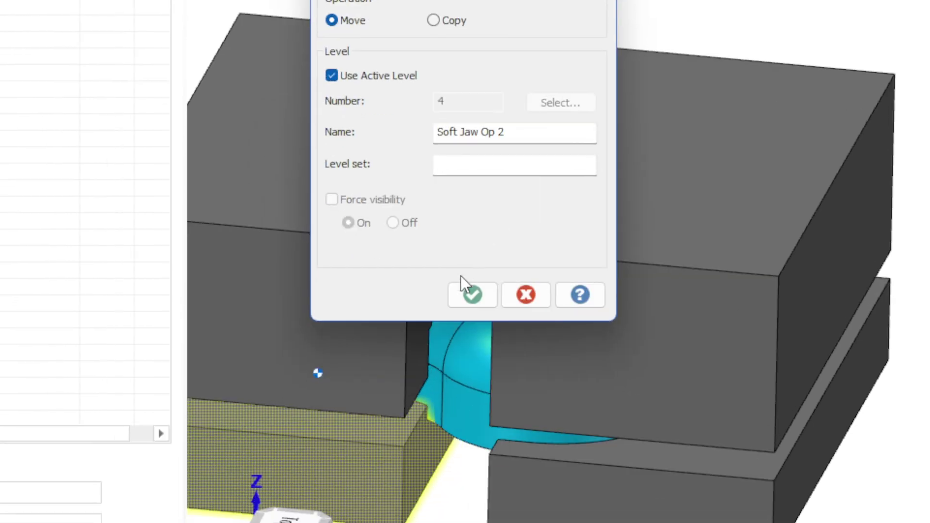
{"action": "left_click", "coordinate": [469, 291]}
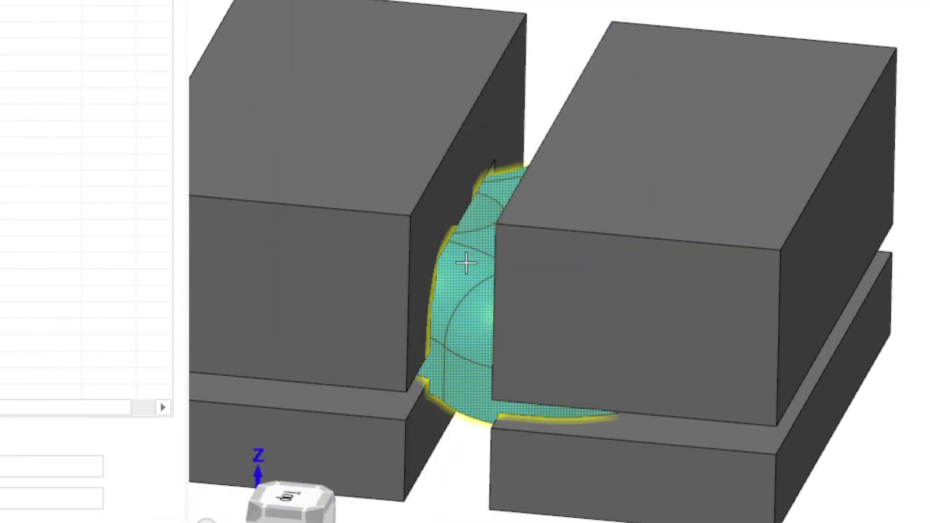
- Move the remaining lower jaw on the opposite side of the casting to the active Soft Jaw Op 2 level
{"action": "left_click", "coordinate": [590, 438]}
{"action": "right_click", "coordinate": [590, 439]}
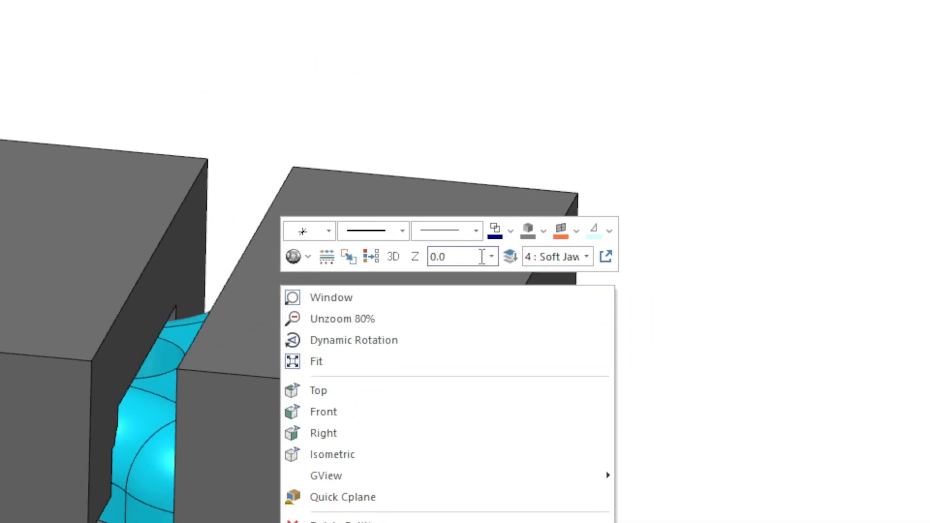
{"action": "left_click", "coordinate": [467, 263]}
{"action": "left_click", "coordinate": [466, 263]}
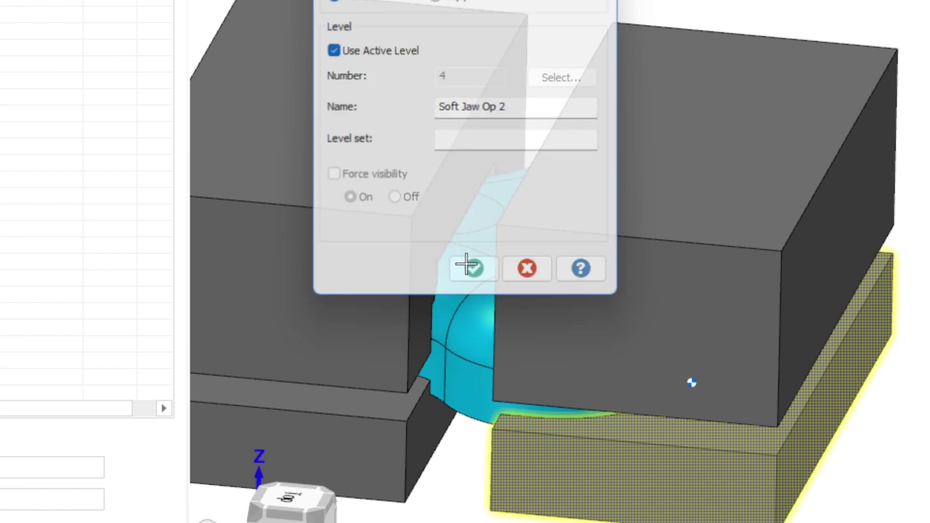
{"action": "left_click", "coordinate": [473, 266]}
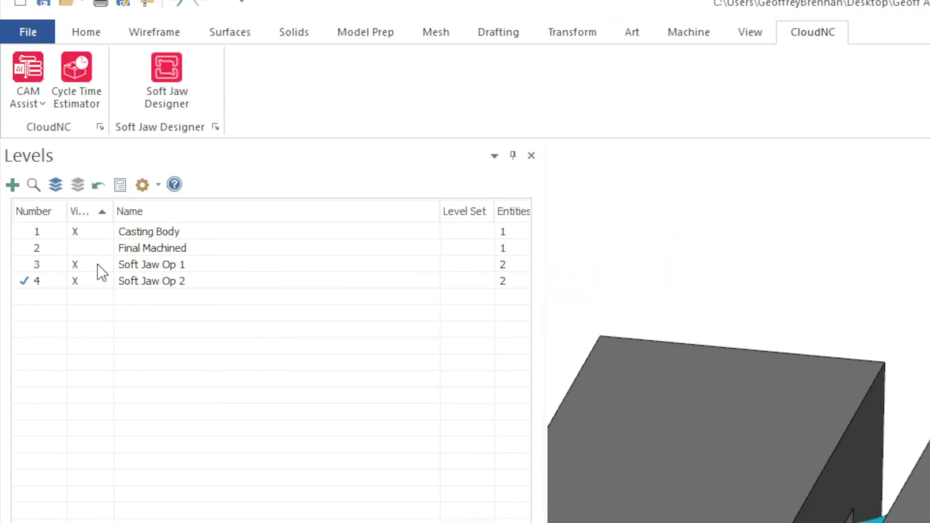
- Hide the Soft Jaw Op 1 level and add a new viewsheet named Op 2
{"action": "left_click", "coordinate": [97, 268]}
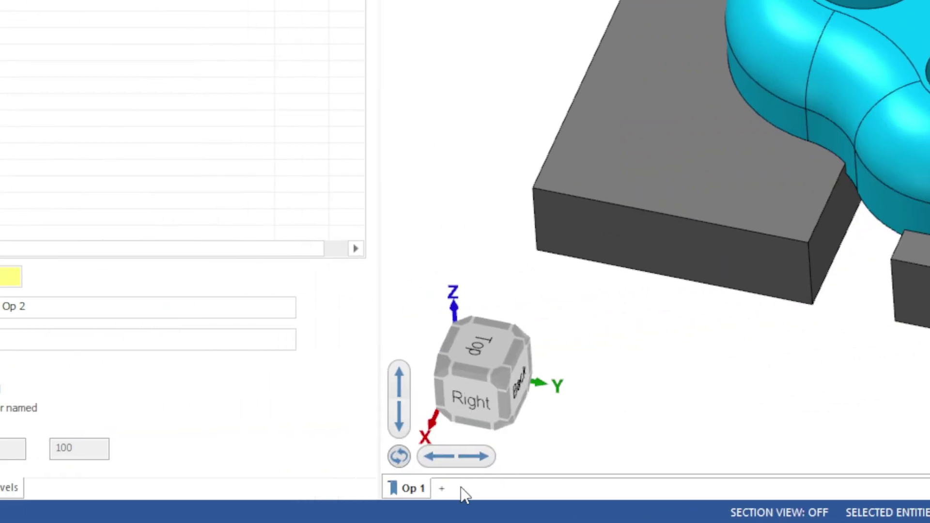
{"action": "left_click", "coordinate": [442, 488]}
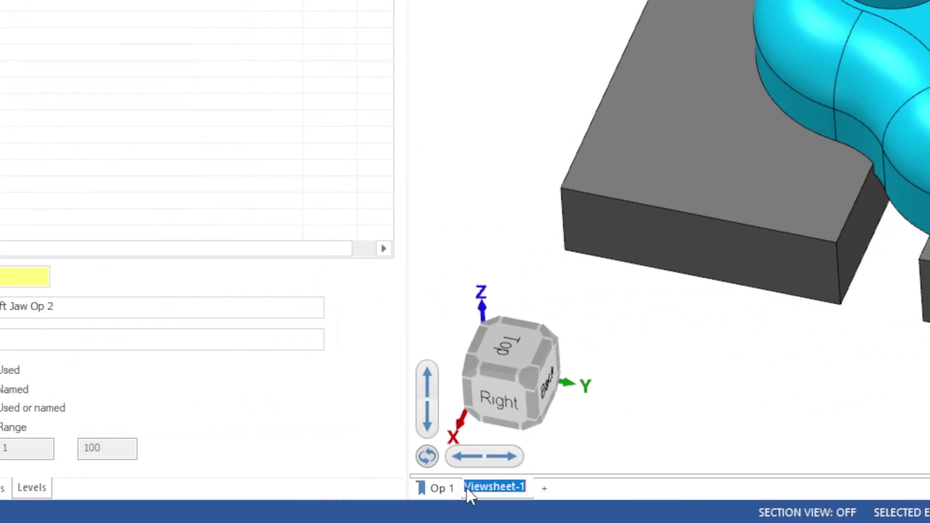
{"action": "type", "text": "Op 2"}
{"action": "key", "text": "Return"}
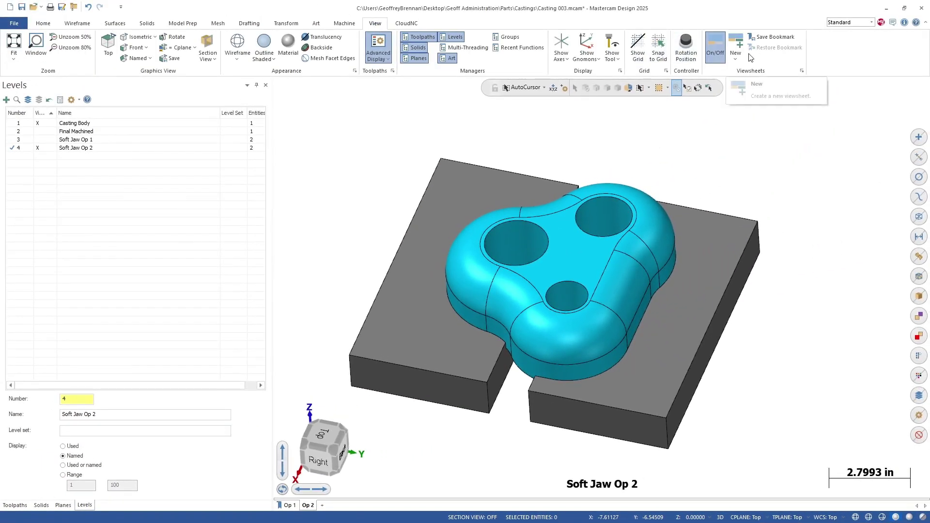
- Compare the Op 1 and Op 2 viewsheets by switching between them, ending on Op 1
{"action": "left_click", "coordinate": [288, 506]}
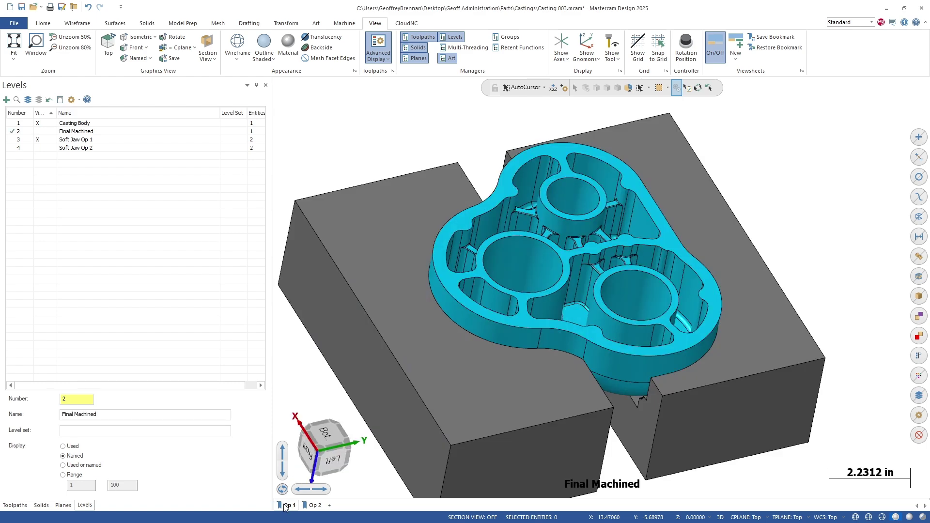
{"action": "left_click", "coordinate": [317, 506]}
{"action": "left_click", "coordinate": [286, 505]}
{"action": "left_click", "coordinate": [317, 506]}
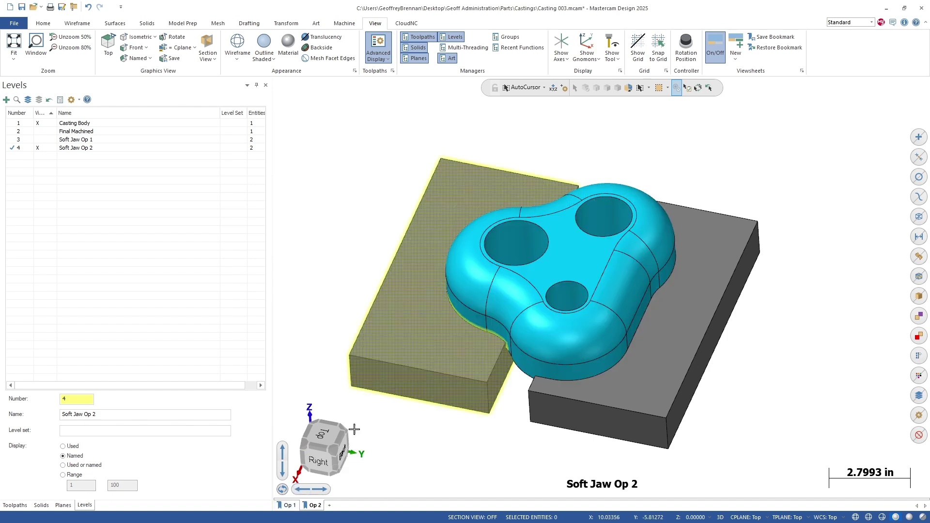
{"action": "left_click", "coordinate": [287, 506]}
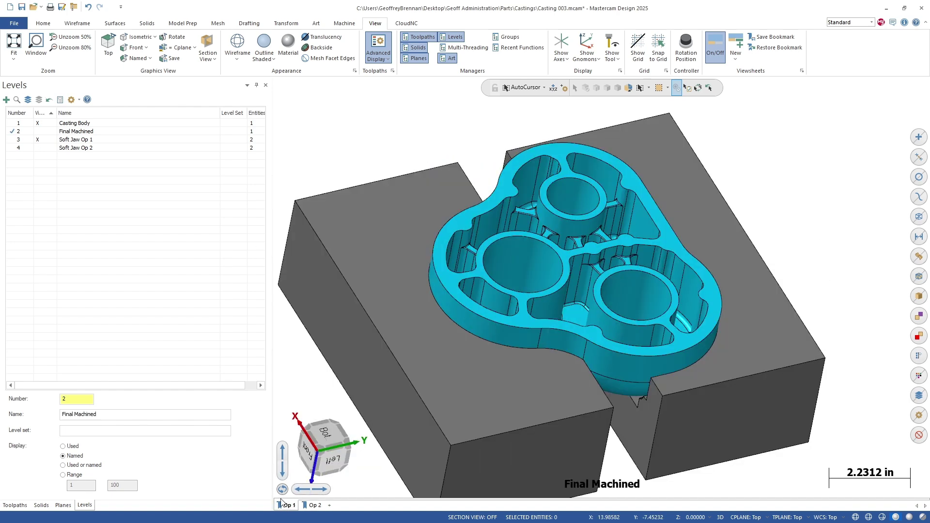
- Add a default Mill machine group for the Op 1 setup
{"action": "left_click", "coordinate": [14, 506]}
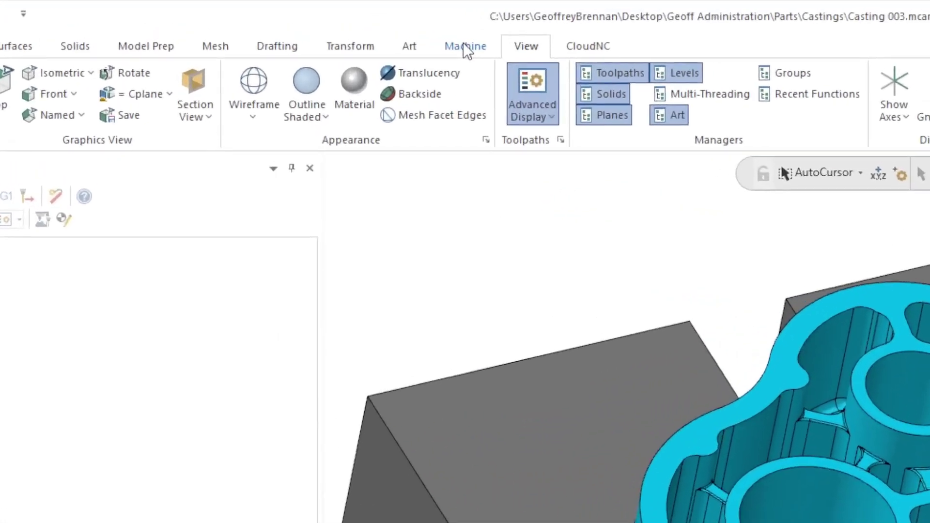
{"action": "left_click", "coordinate": [342, 23]}
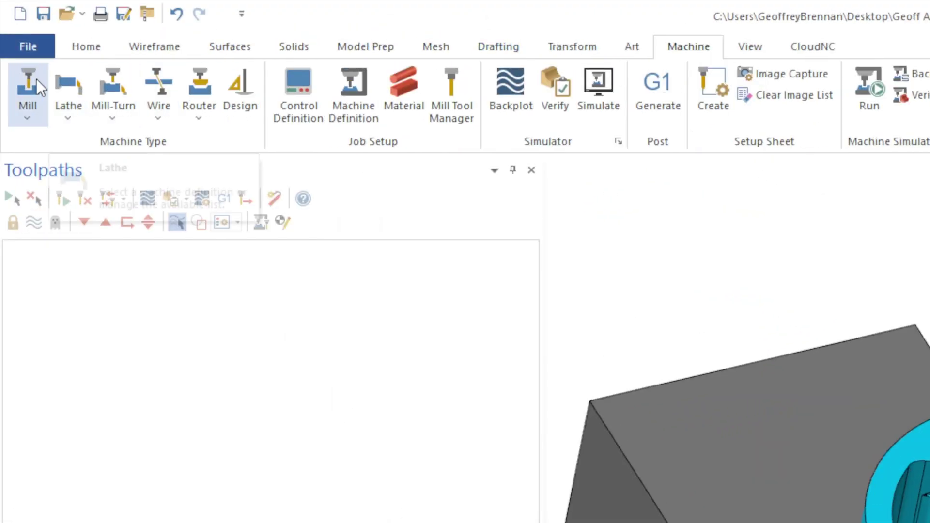
{"action": "left_click", "coordinate": [36, 79]}
{"action": "left_click", "coordinate": [45, 141]}
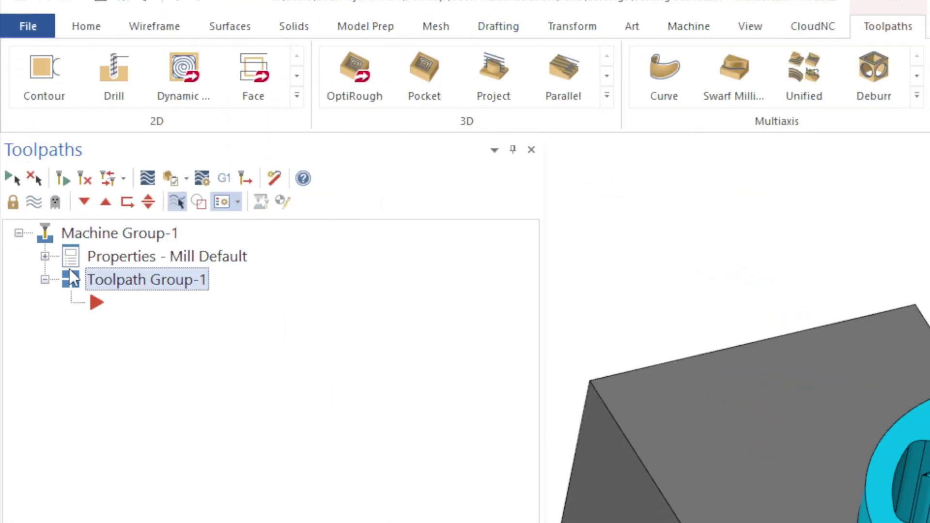
- Open the machine group's stock setup and add the casting body as the stock model from a selection
{"action": "left_click", "coordinate": [44, 255]}
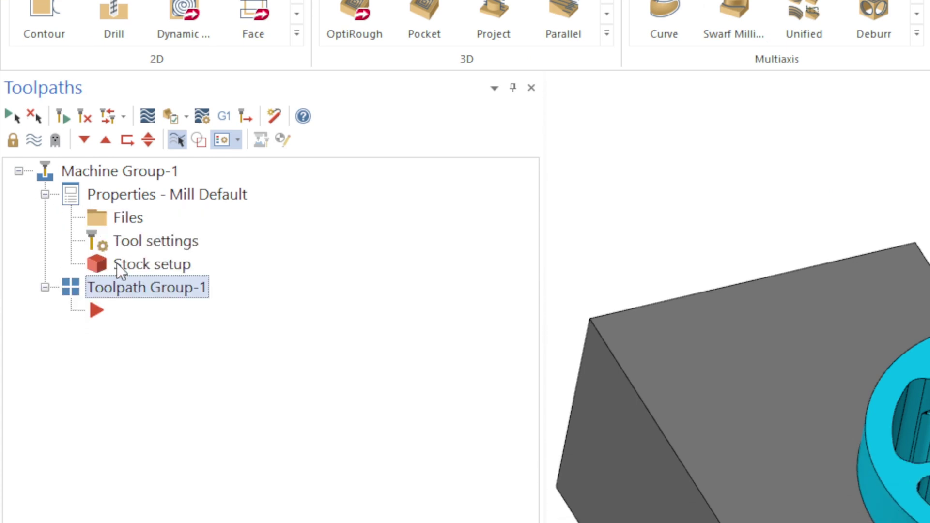
{"action": "left_click", "coordinate": [118, 263]}
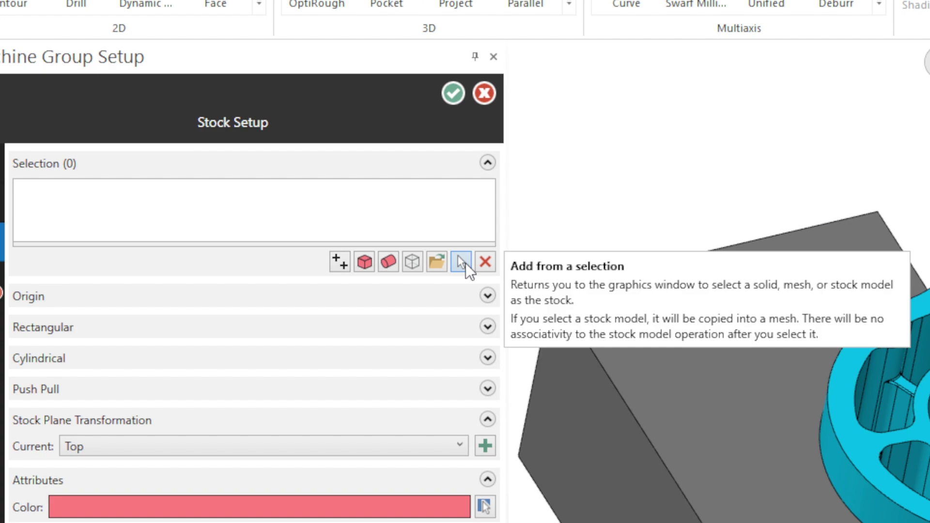
{"action": "left_click", "coordinate": [499, 223]}
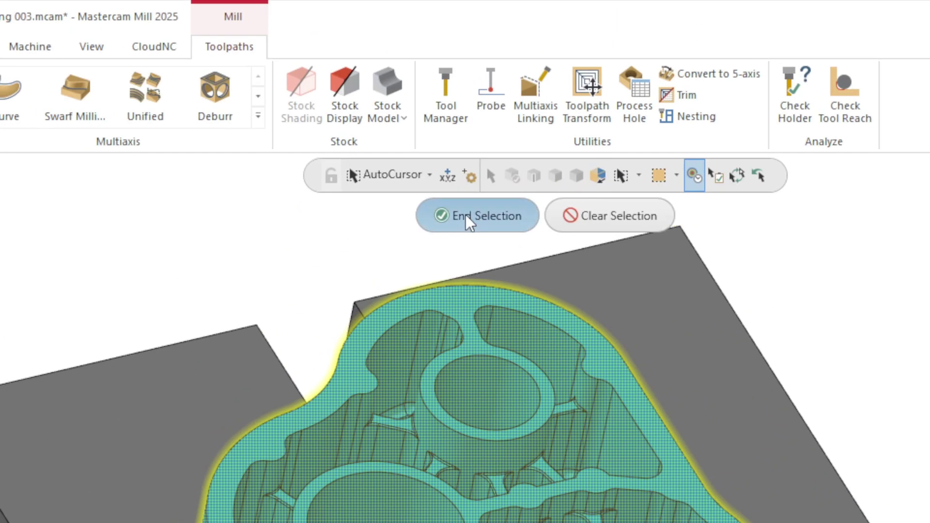
{"action": "left_click", "coordinate": [703, 15]}
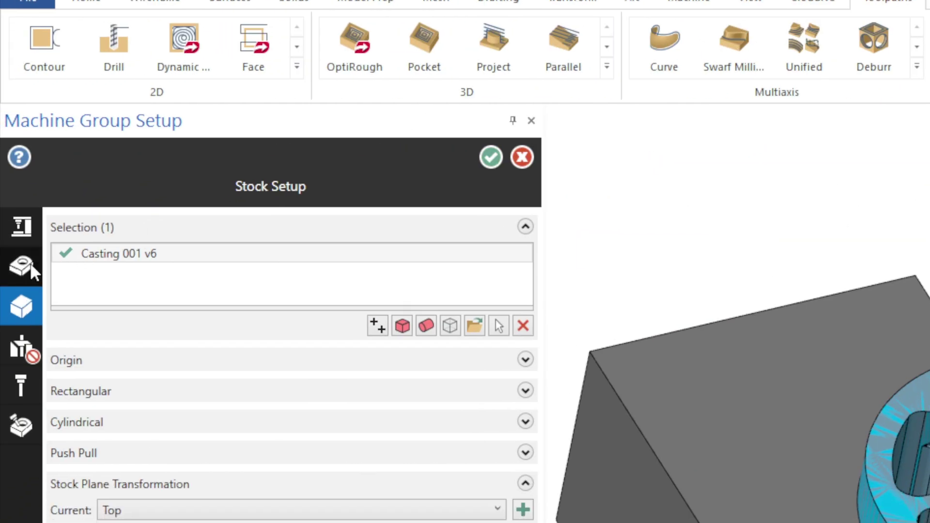
- Start the master model setup, hide the Casting Body level and show the Final Machined level
{"action": "left_click", "coordinate": [31, 265]}
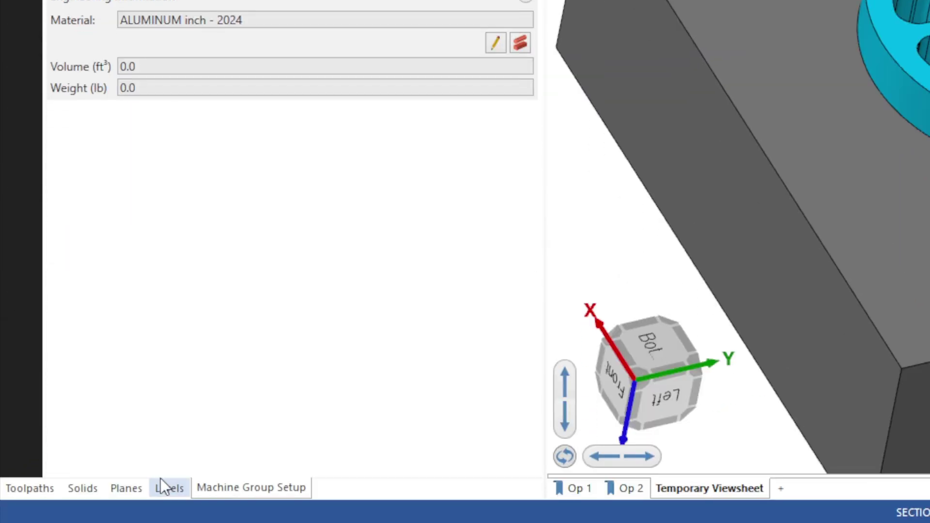
{"action": "left_click", "coordinate": [165, 488]}
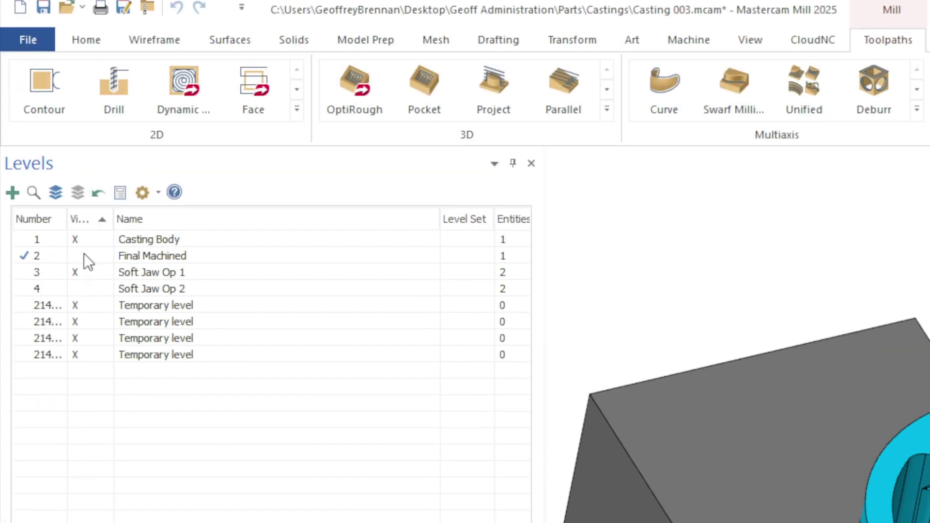
{"action": "left_click", "coordinate": [88, 245]}
{"action": "left_click", "coordinate": [88, 246]}
{"action": "left_click", "coordinate": [80, 262]}
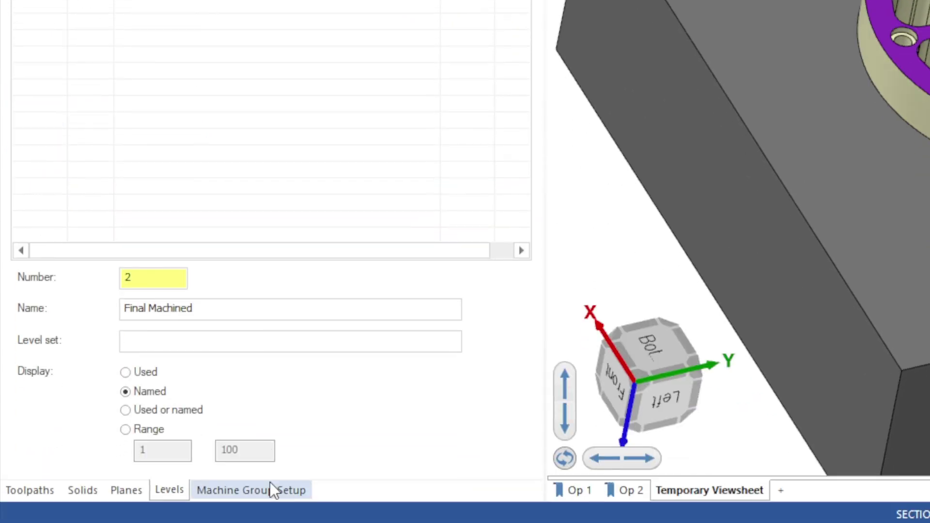
- Assign the Final Machined solid as the master model and finish the machine group setup
{"action": "left_click", "coordinate": [270, 487]}
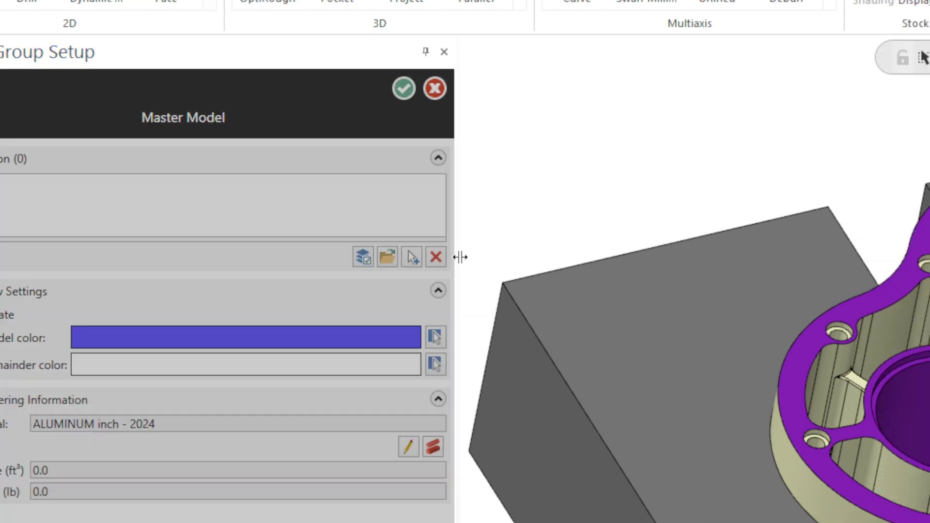
{"action": "left_click", "coordinate": [470, 263]}
{"action": "left_click", "coordinate": [458, 215]}
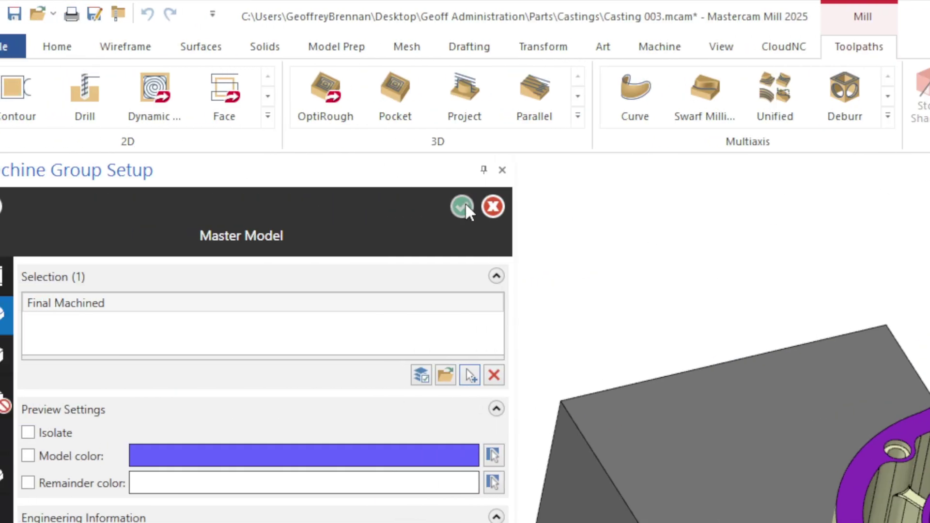
{"action": "left_click", "coordinate": [196, 207]}
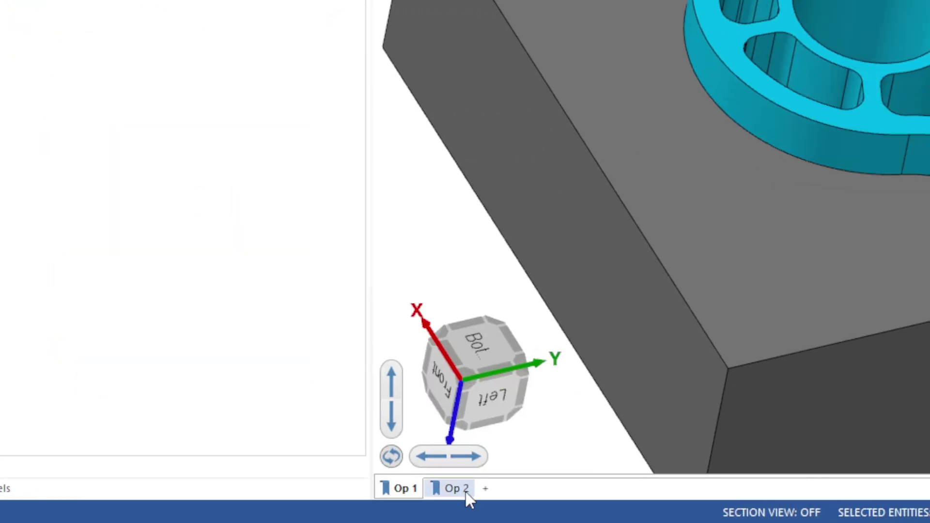
- Switch to the Op 2 viewsheet and add a second default Mill machine group
{"action": "left_click", "coordinate": [458, 489]}
{"action": "left_click", "coordinate": [467, 43]}
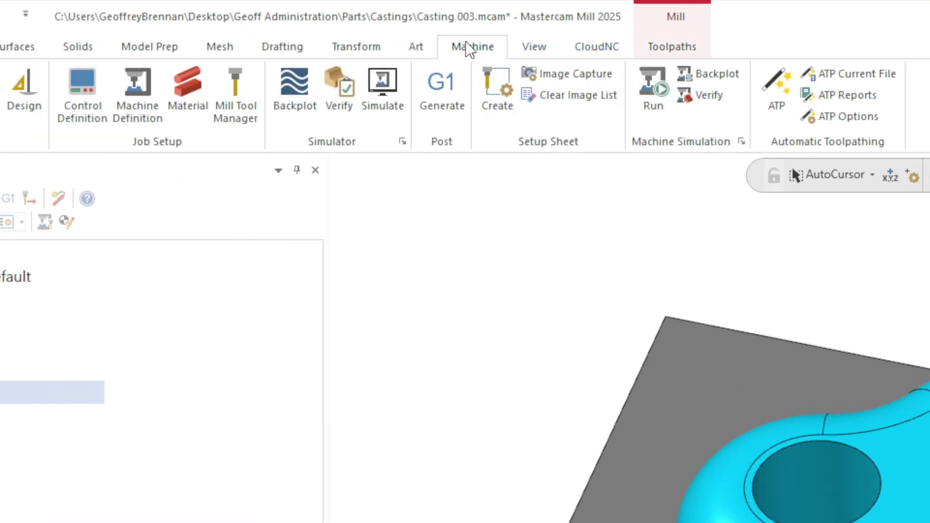
{"action": "left_click", "coordinate": [27, 82]}
{"action": "left_click", "coordinate": [53, 135]}
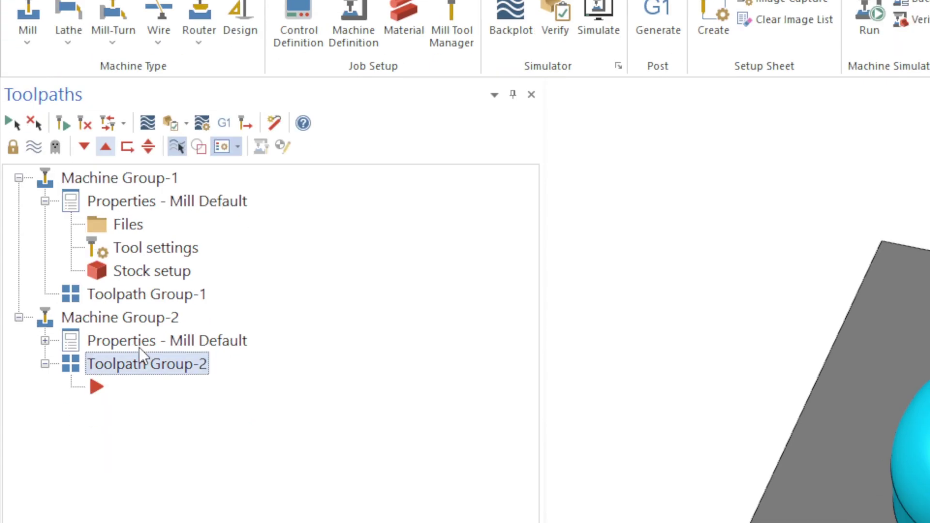
- Open the setup of the second machine group and rename the group Op 2
{"action": "left_click", "coordinate": [45, 300]}
{"action": "left_click", "coordinate": [128, 322]}
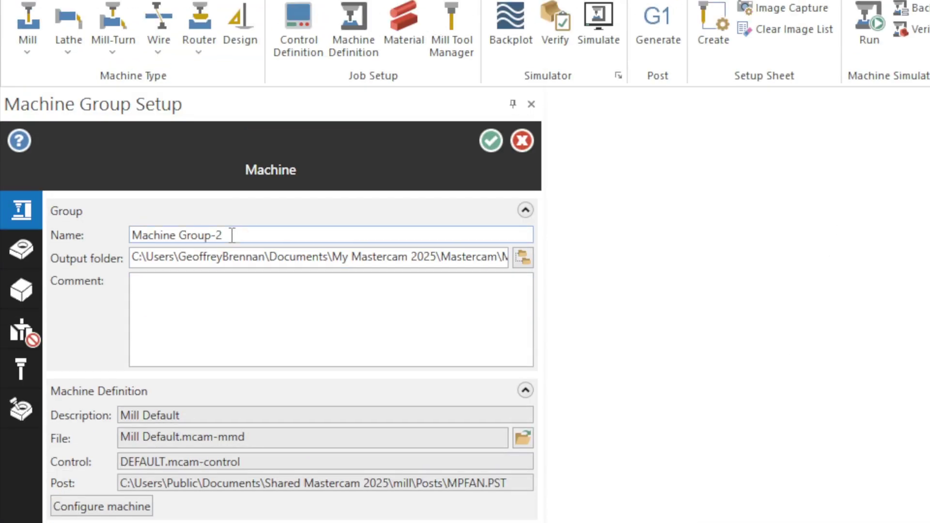
{"action": "left_click_drag", "start_coordinate": [217, 235], "coordinate": [107, 242]}
{"action": "type", "text": "Op 2"}
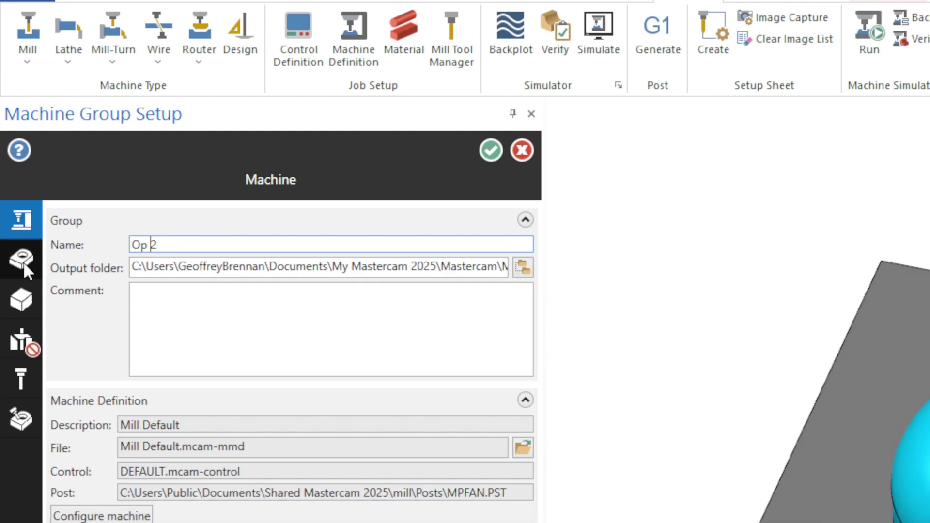
- Add the casting body as the stock model of the Op 2 machine group from a selection
{"action": "left_click", "coordinate": [23, 263]}
{"action": "left_click", "coordinate": [20, 303]}
{"action": "left_click", "coordinate": [497, 315]}
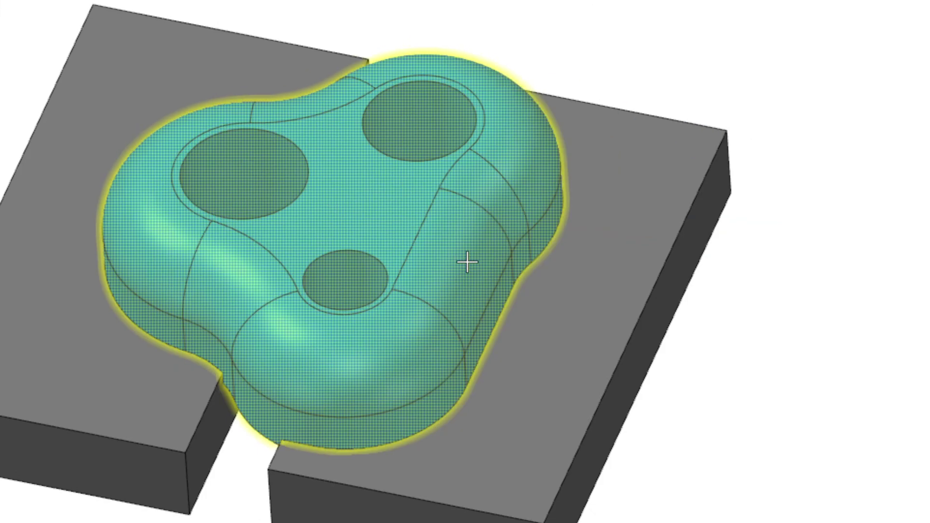
{"action": "left_click", "coordinate": [459, 241]}
- Show the Final Machined level instead of Casting Body, assign its solid as Op 2's master model and finish the group setup
{"action": "left_click", "coordinate": [22, 305]}
{"action": "left_click", "coordinate": [172, 493]}
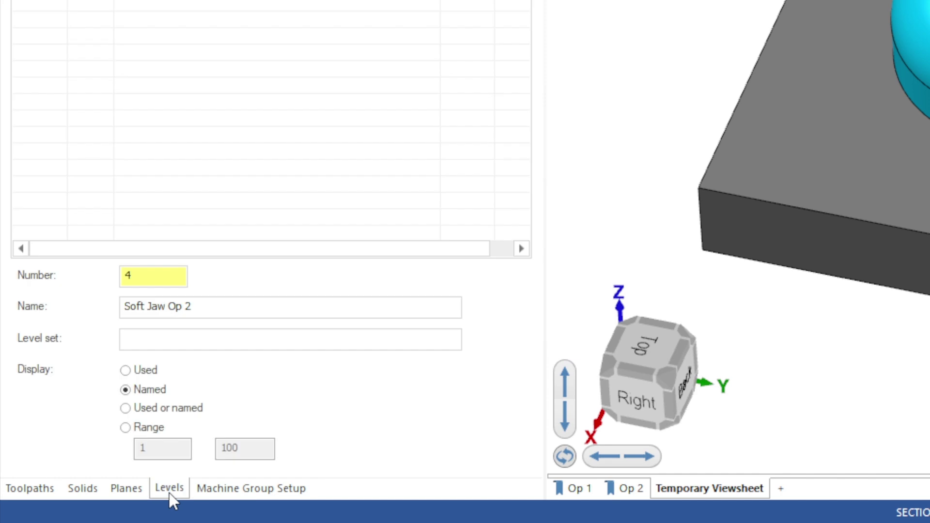
{"action": "left_click", "coordinate": [92, 258]}
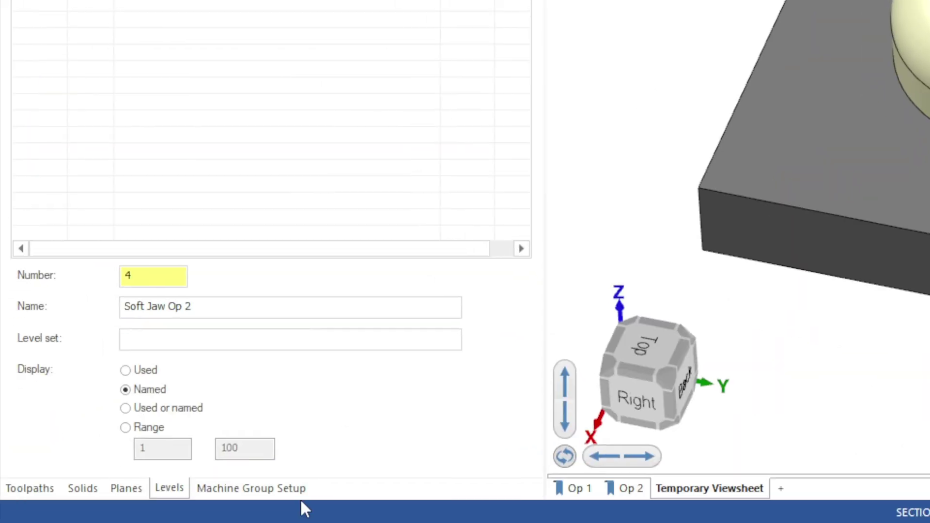
{"action": "left_click", "coordinate": [291, 491]}
{"action": "left_click", "coordinate": [495, 282]}
{"action": "left_click", "coordinate": [751, 320]}
{"action": "left_click", "coordinate": [456, 206]}
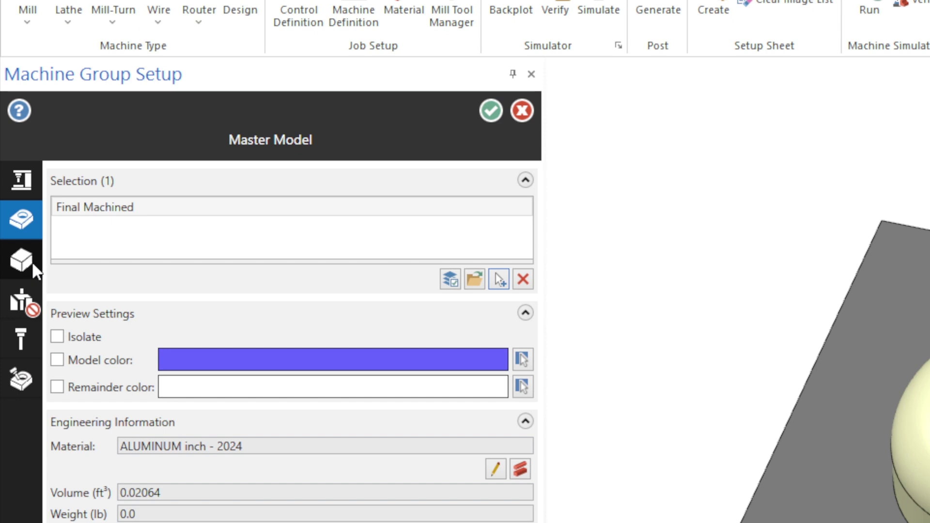
{"action": "left_click", "coordinate": [27, 266]}
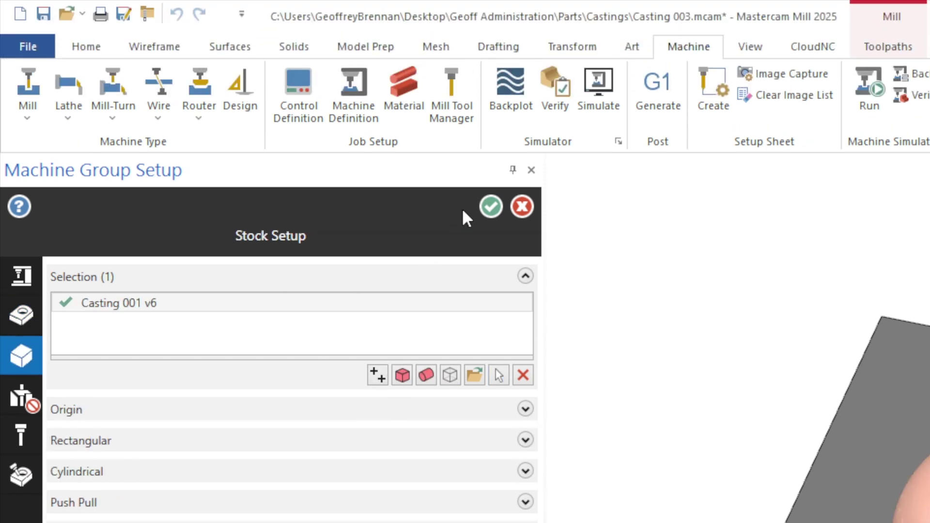
{"action": "left_click", "coordinate": [491, 207]}
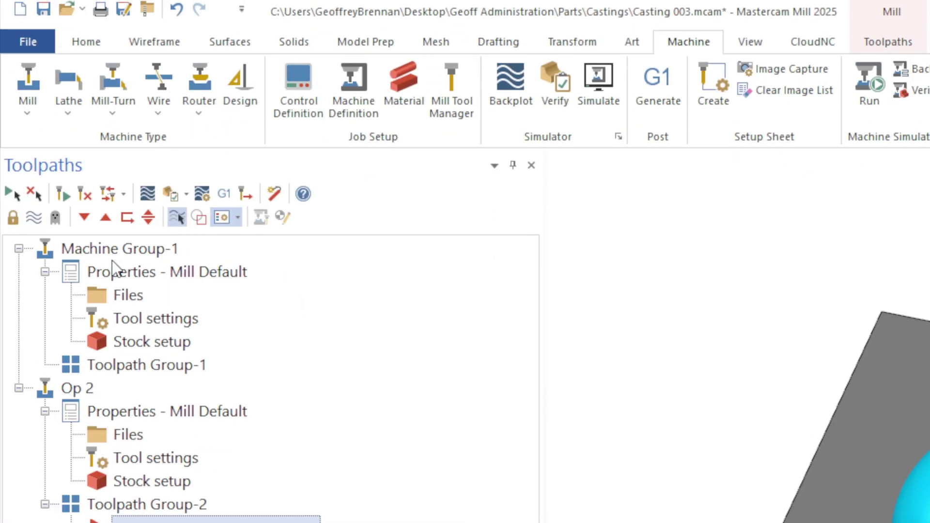
- Rename the first machine group as Op 1 in its setup
{"action": "left_click", "coordinate": [115, 299]}
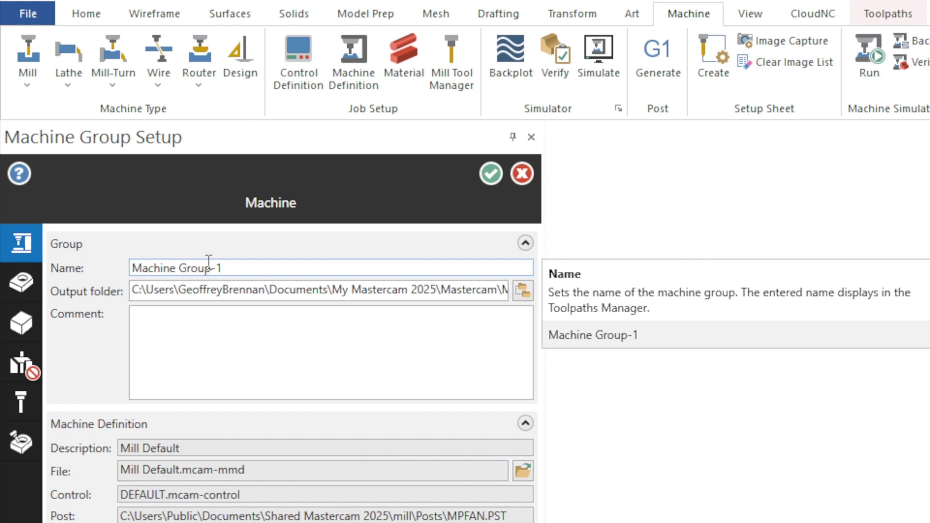
{"action": "left_click_drag", "start_coordinate": [210, 265], "coordinate": [118, 266]}
{"action": "type", "text": "Op 1"}
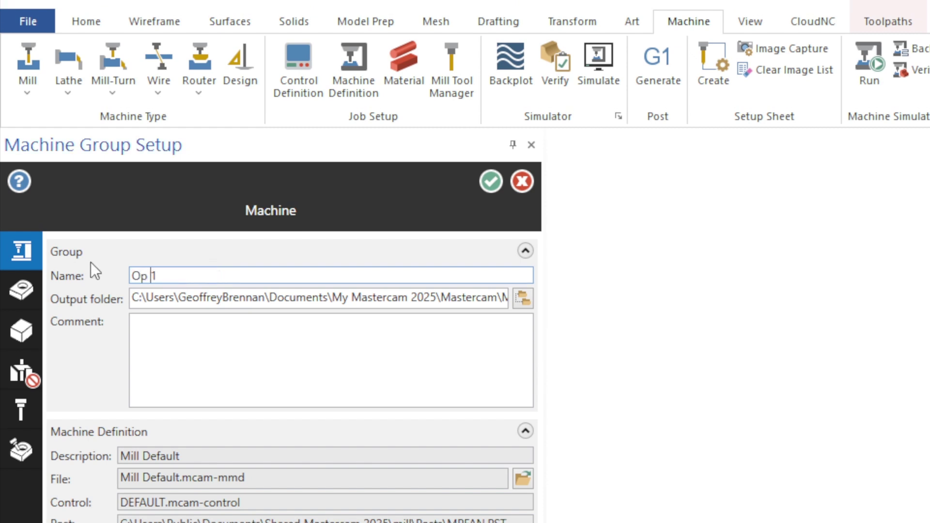
{"action": "left_click", "coordinate": [491, 181]}
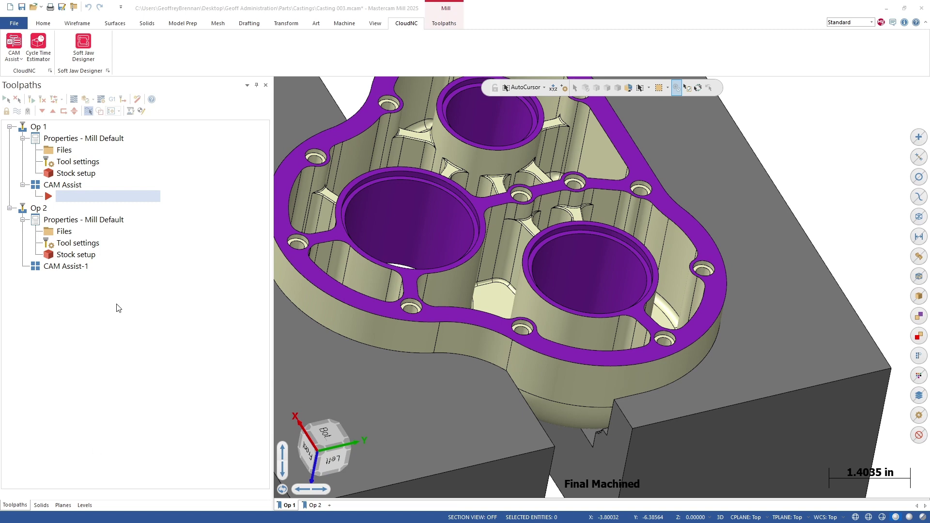
- Launch CAM Assist, accept saving the file and dismiss the file-opening warning
{"action": "left_click", "coordinate": [13, 47]}
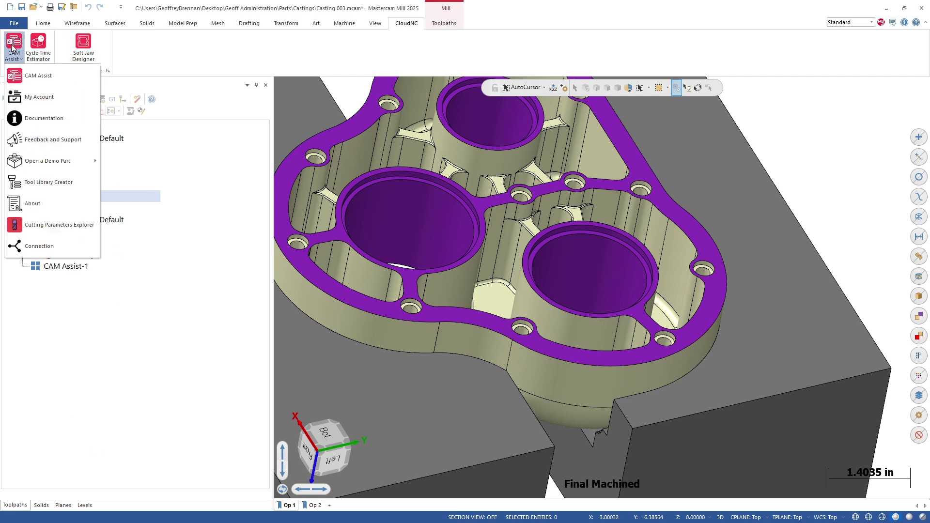
{"action": "left_click", "coordinate": [15, 77]}
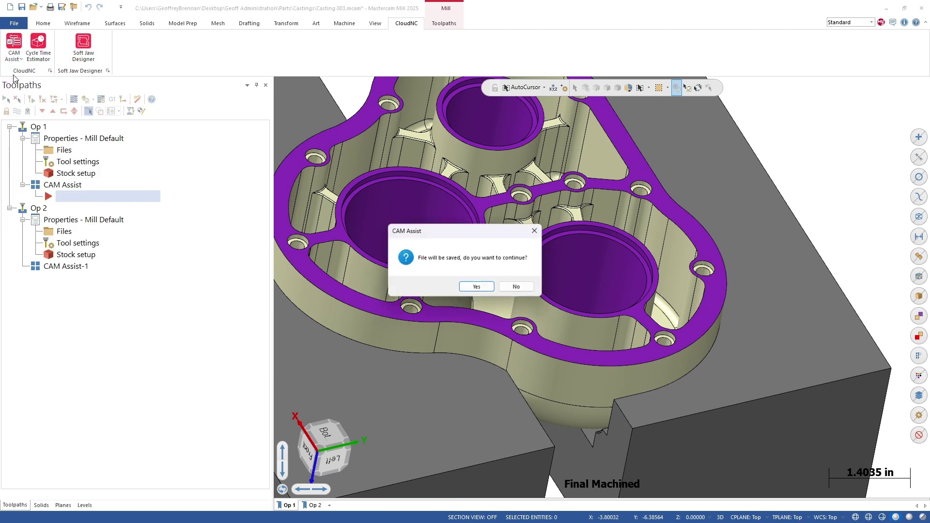
{"action": "left_click", "coordinate": [487, 289]}
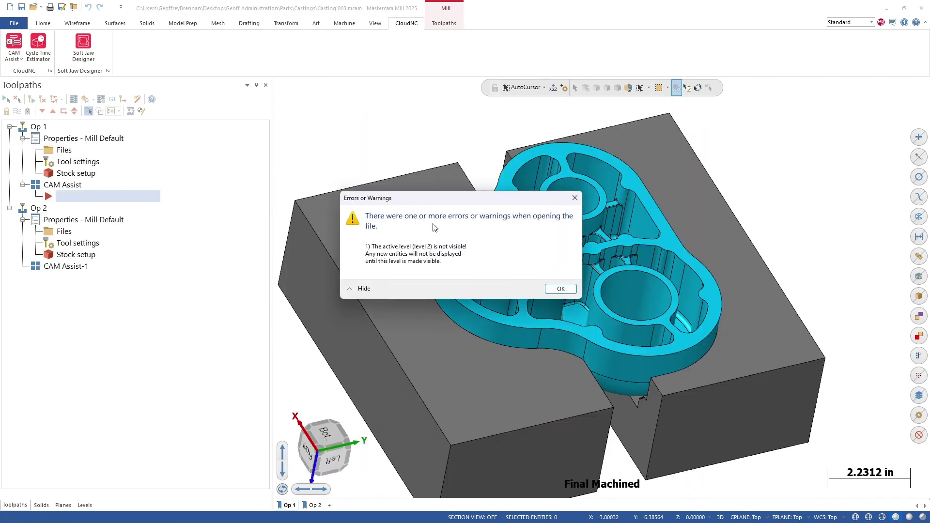
{"action": "left_click", "coordinate": [561, 290]}
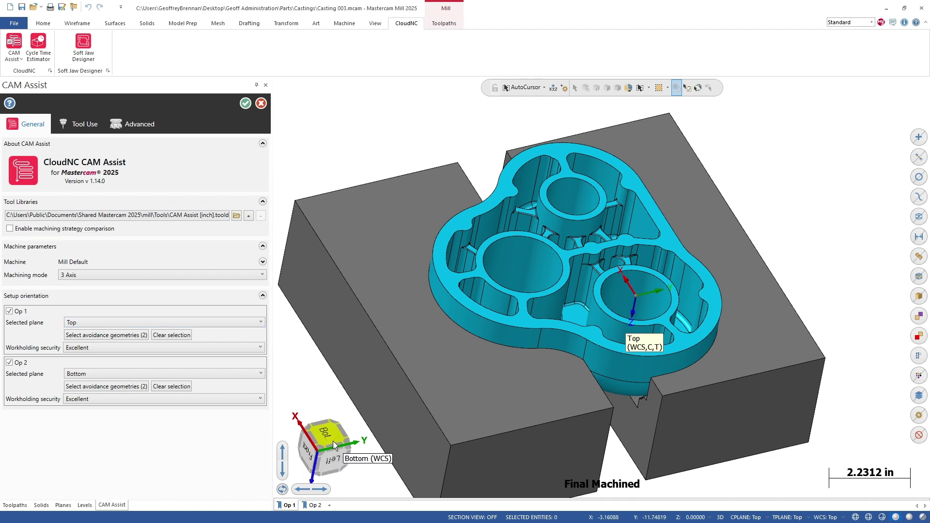
- Set the setup orientation planes to Bottom for Op 1 and Top for Op 2
{"action": "left_click", "coordinate": [77, 322]}
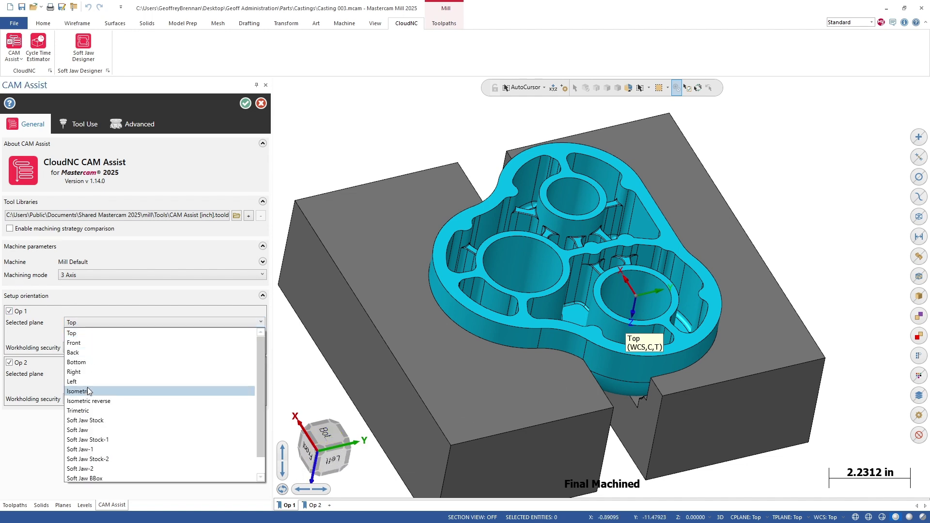
{"action": "left_click", "coordinate": [99, 361]}
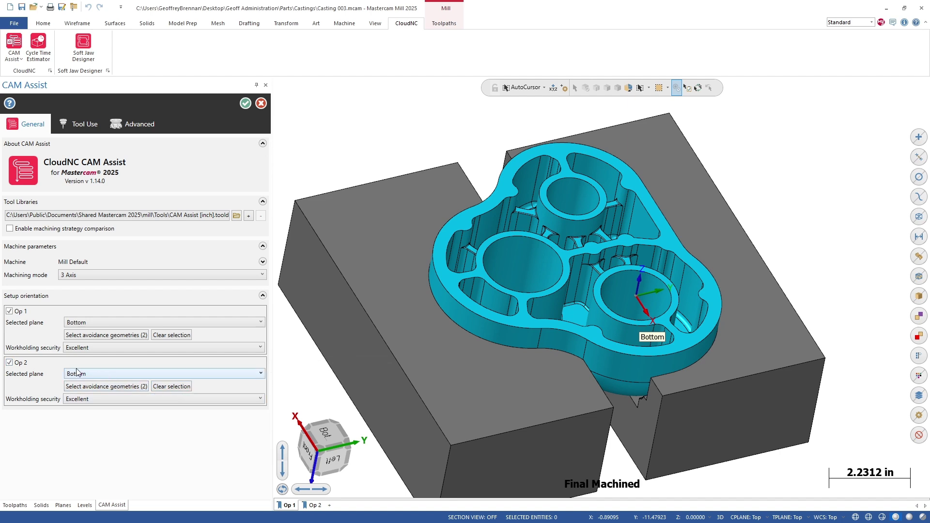
{"action": "left_click", "coordinate": [80, 374]}
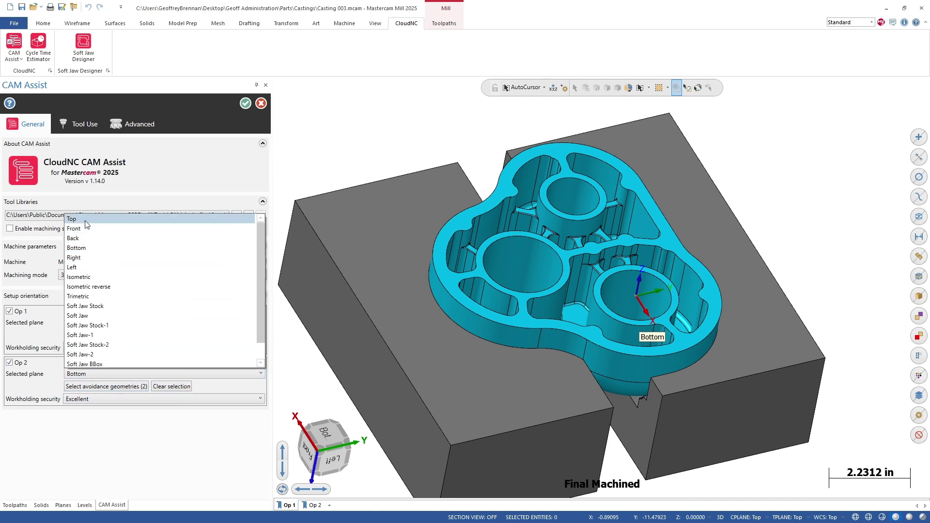
{"action": "left_click", "coordinate": [78, 219]}
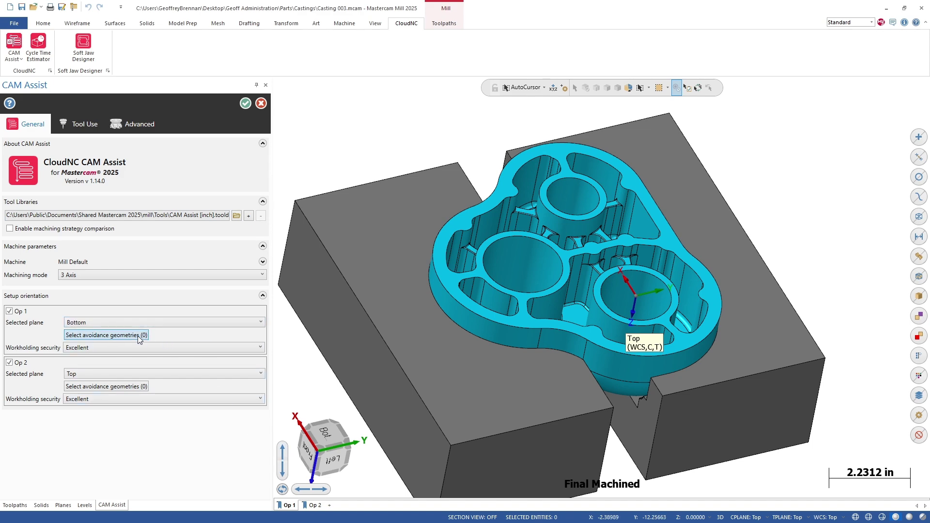
- Select each operation's two soft jaws as its avoidance geometries, using the Op 1 and Op 2 viewsheets
{"action": "left_click", "coordinate": [435, 365]}
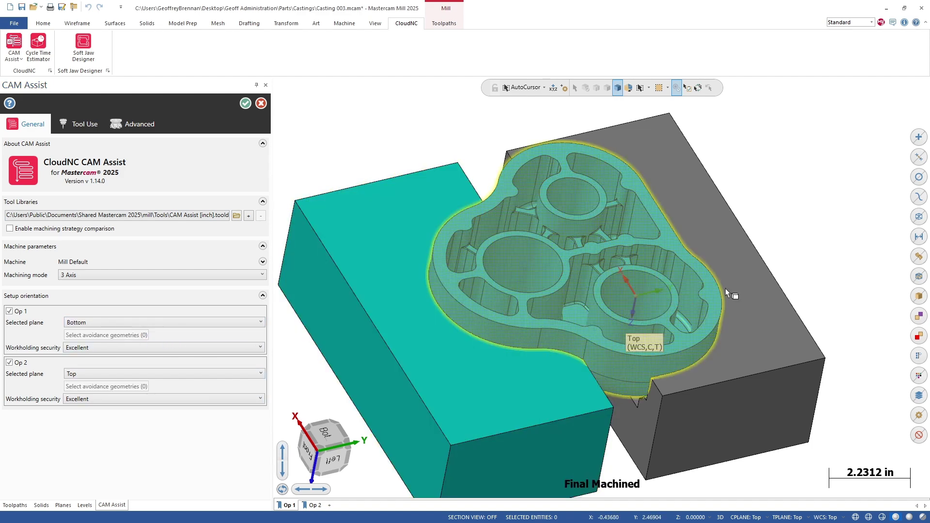
{"action": "left_click", "coordinate": [740, 284]}
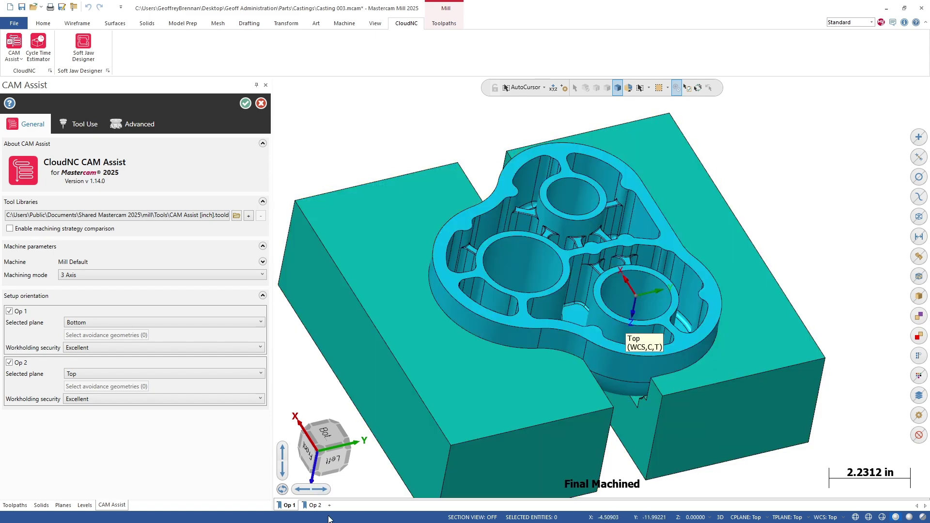
{"action": "left_click", "coordinate": [318, 506]}
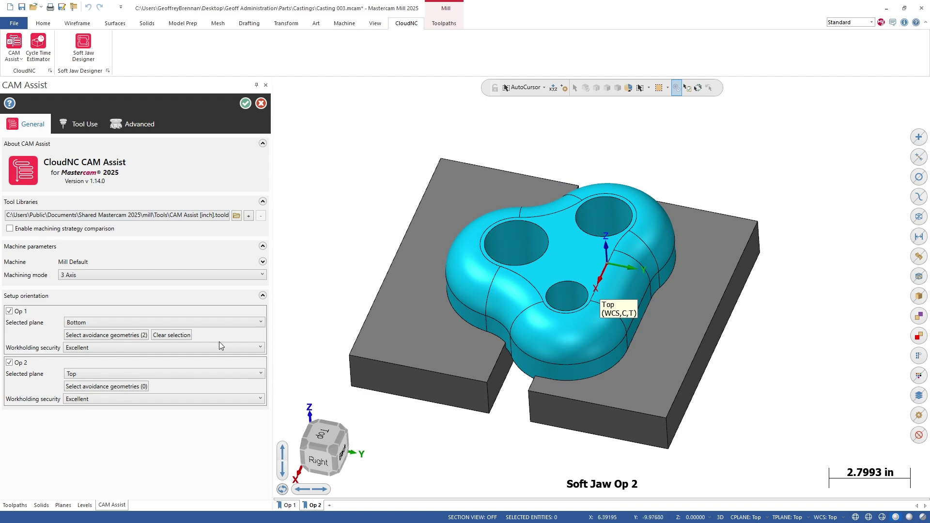
{"action": "left_click", "coordinate": [411, 345]}
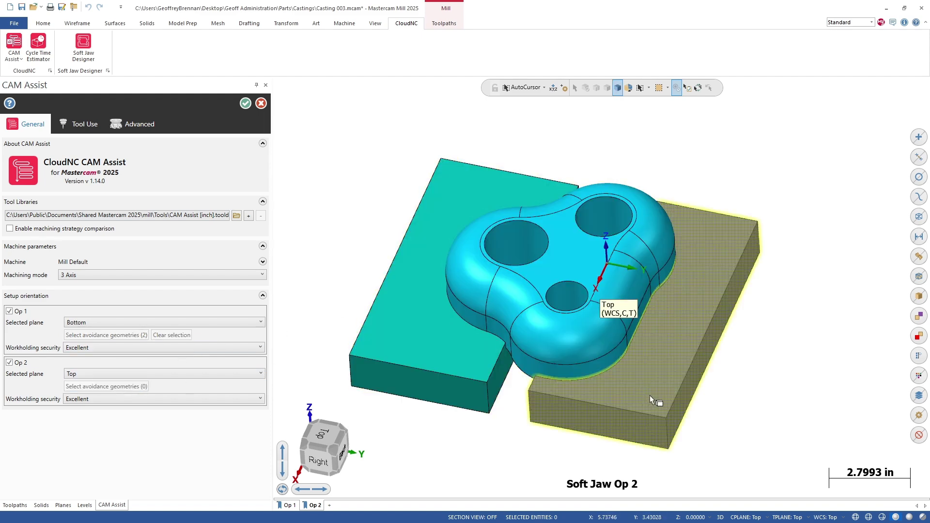
{"action": "left_click", "coordinate": [650, 393]}
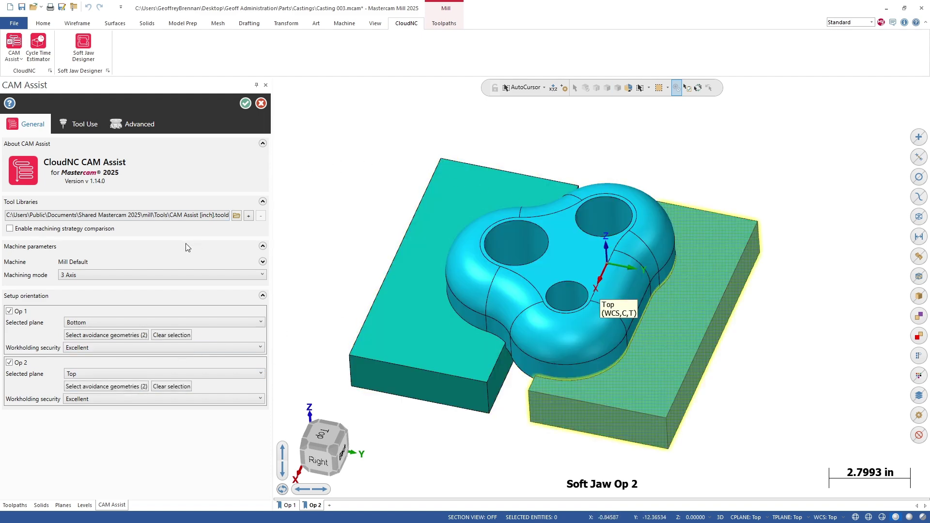
- Open CAM Assist's advanced settings and show the Final Machined level instead of Casting Body in the Op 2 viewsheet
{"action": "left_click", "coordinate": [140, 126]}
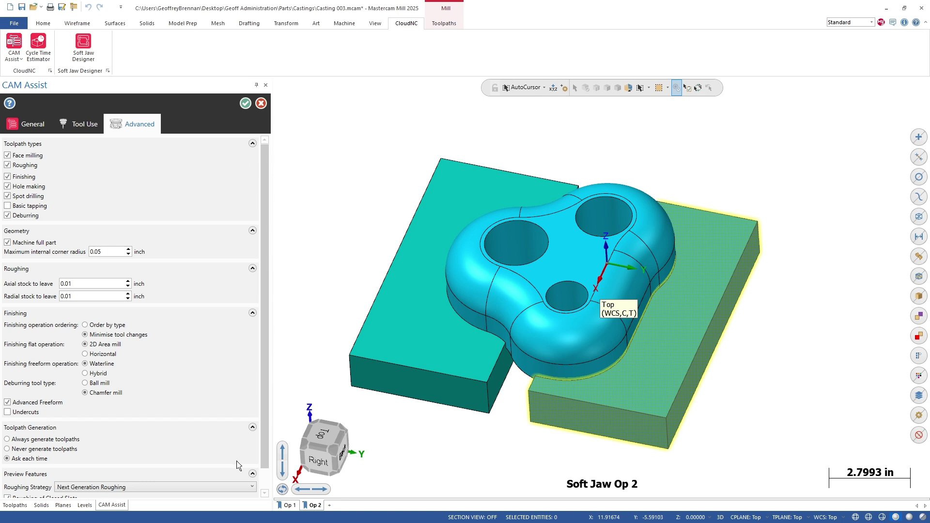
{"action": "left_click", "coordinate": [85, 505]}
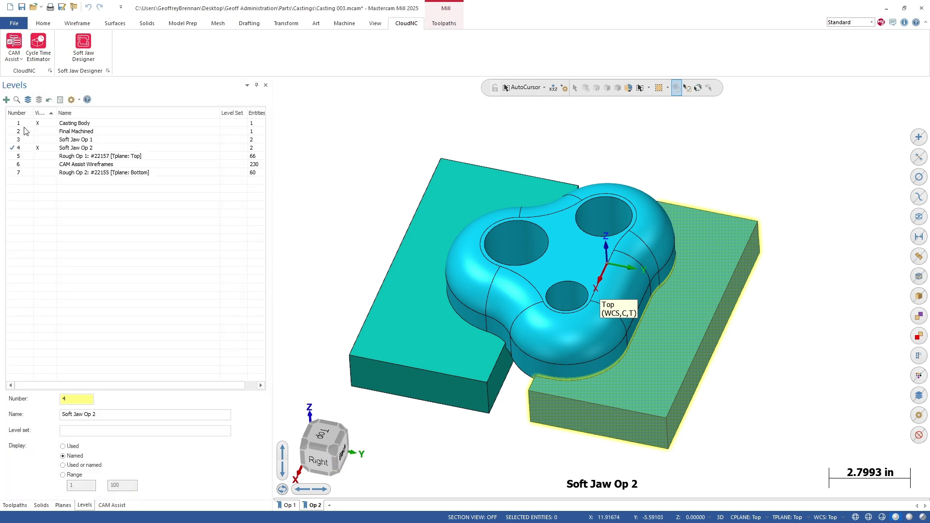
{"action": "left_click", "coordinate": [39, 132]}
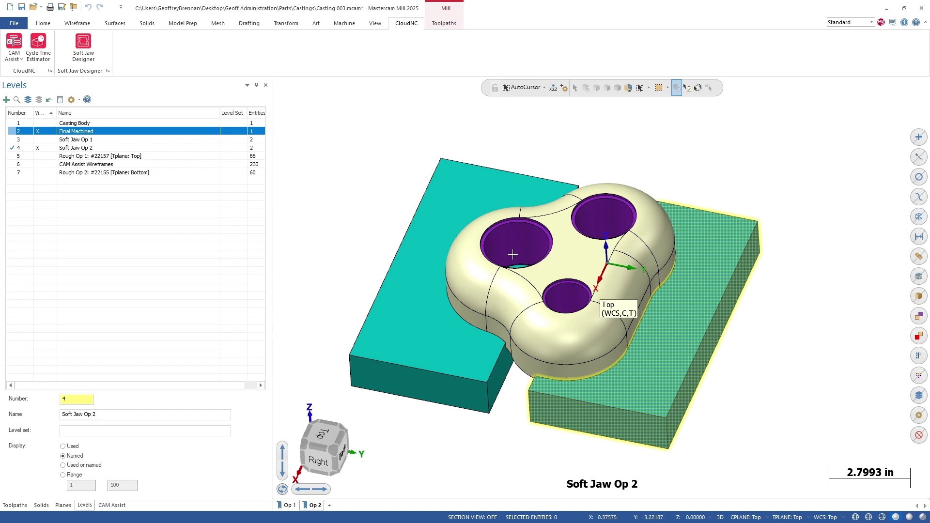
{"action": "left_click", "coordinate": [104, 506]}
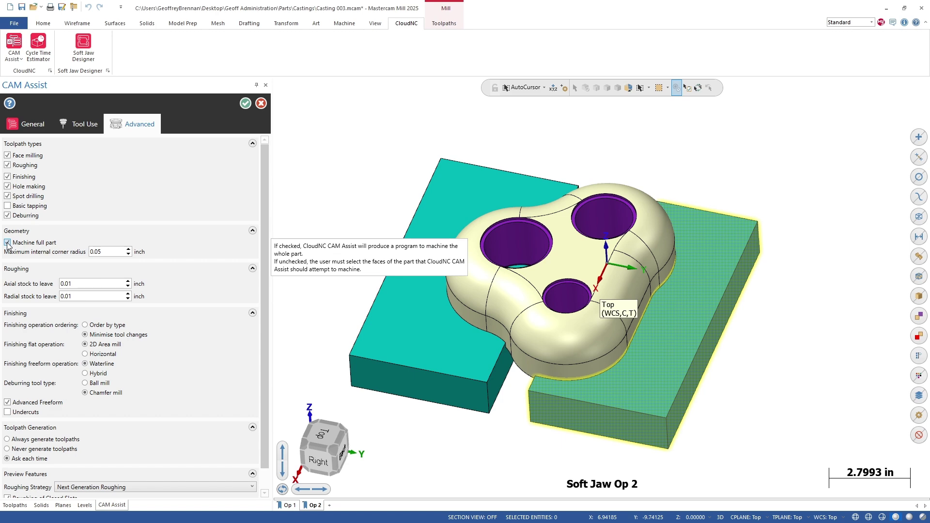
- In the Op 1 viewsheet, hide the Casting Body level and show Final Machined, then return to CAM Assist's advanced settings
{"action": "left_click", "coordinate": [287, 506]}
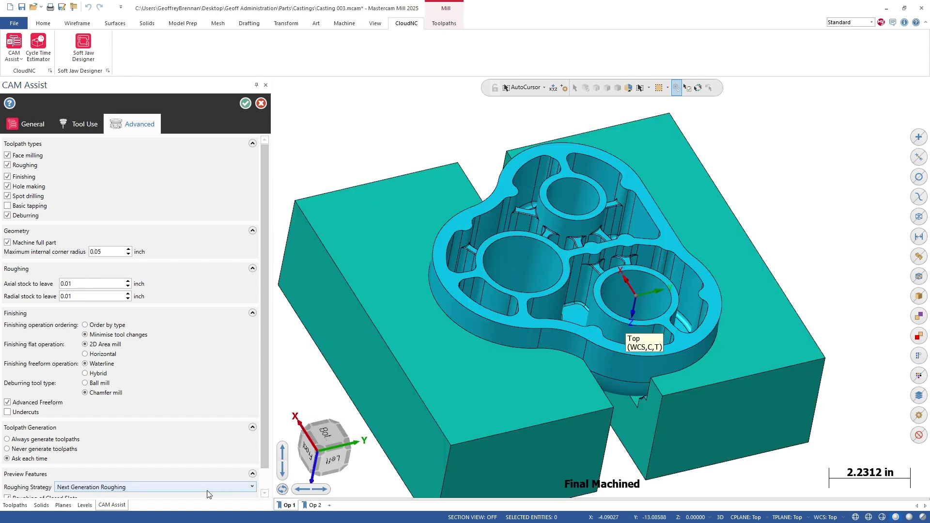
{"action": "left_click", "coordinate": [83, 507]}
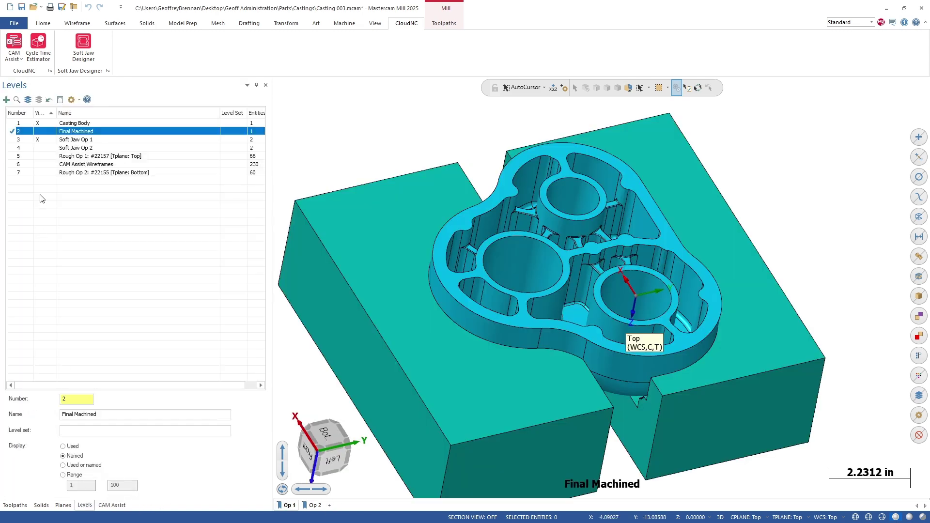
{"action": "left_click", "coordinate": [41, 132]}
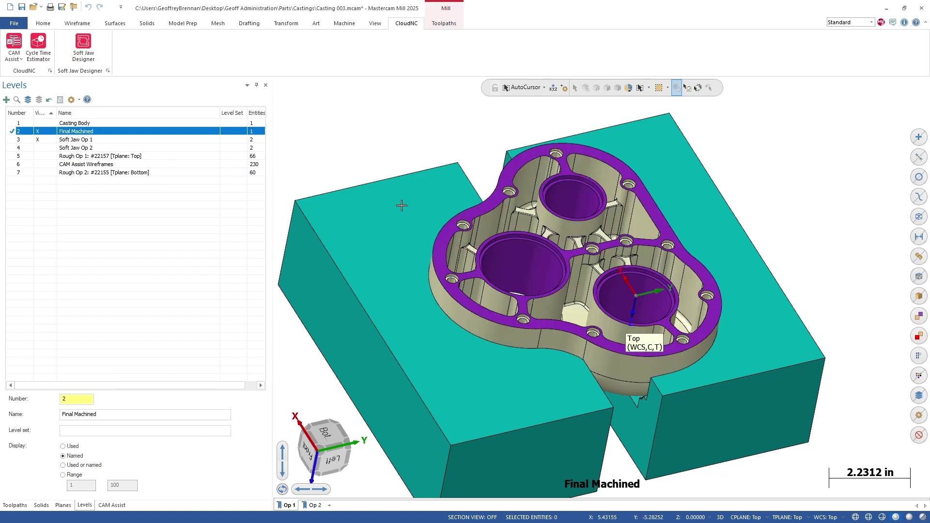
{"action": "scroll", "coordinate": [635, 189], "scroll_direction": "up", "scroll_amount": 4}
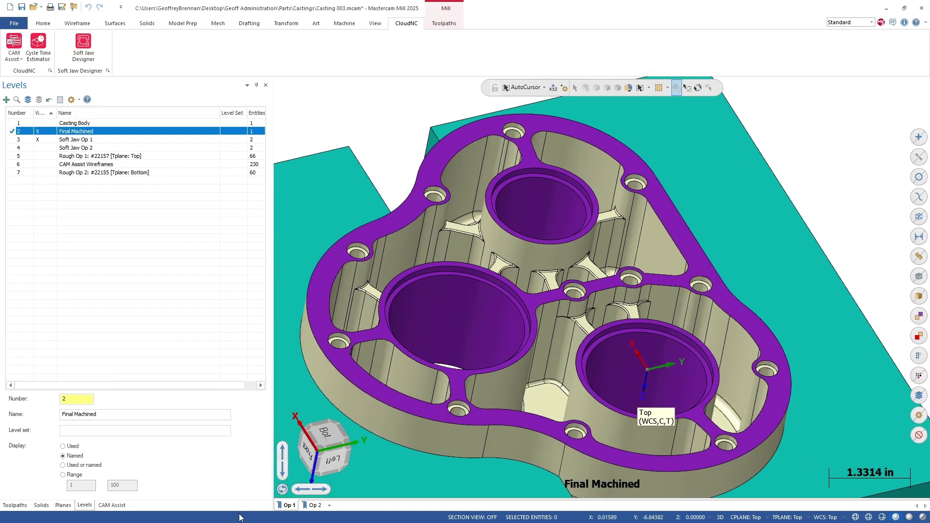
{"action": "left_click", "coordinate": [112, 506]}
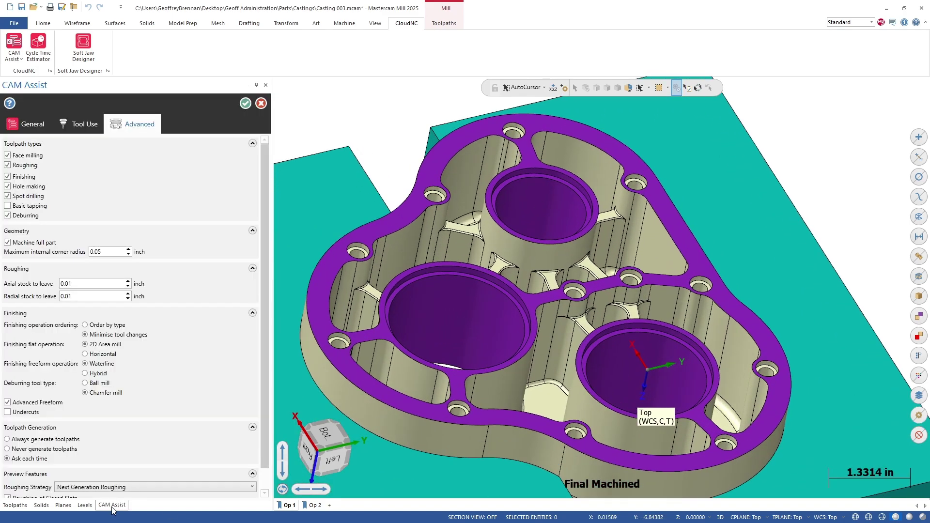
- Turn off full-part machining in the CAM Assist geometry settings and select the flat flange face of the Final Machined model
{"action": "left_click", "coordinate": [8, 244]}
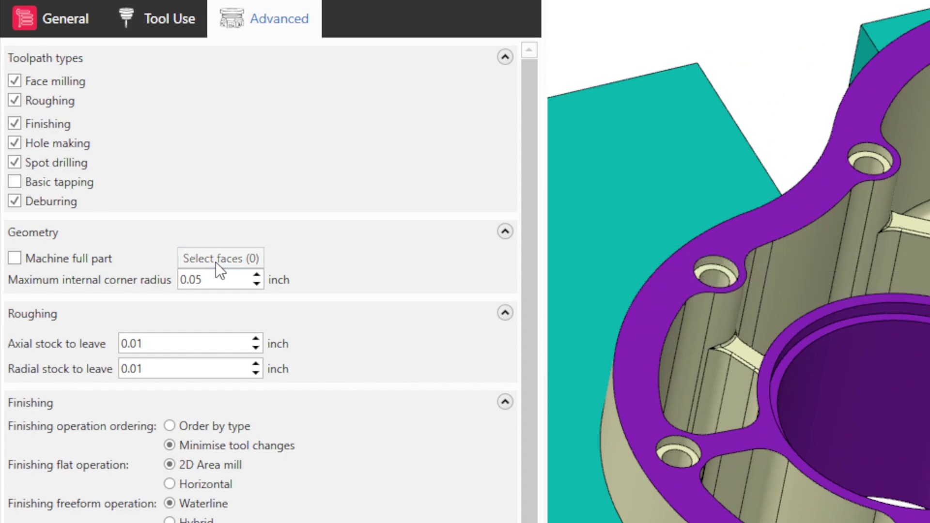
{"action": "left_click", "coordinate": [216, 263]}
{"action": "left_click", "coordinate": [788, 232]}
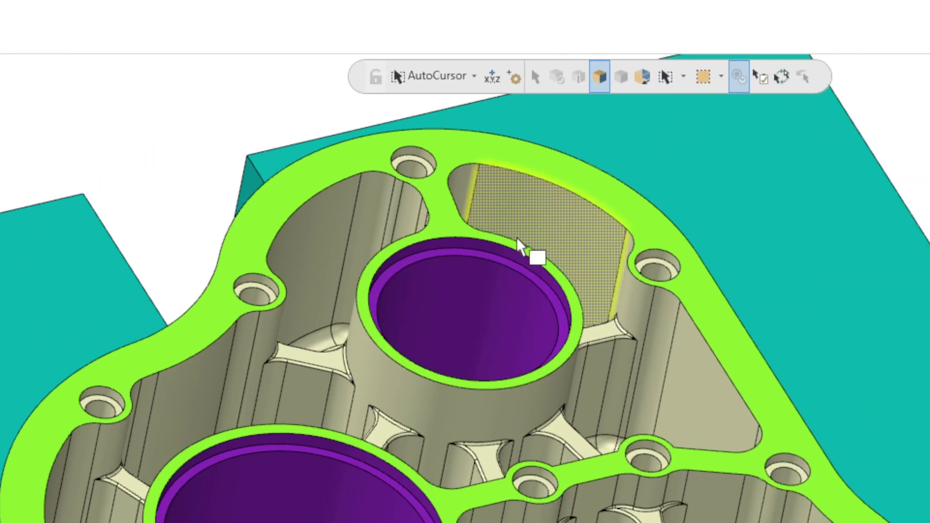
- Add the counterbore walls, ledges and inner walls of the three large bores to the faces to machine
{"action": "scroll", "coordinate": [470, 245], "scroll_direction": "up", "scroll_amount": 3}
{"action": "left_click", "coordinate": [440, 245]}
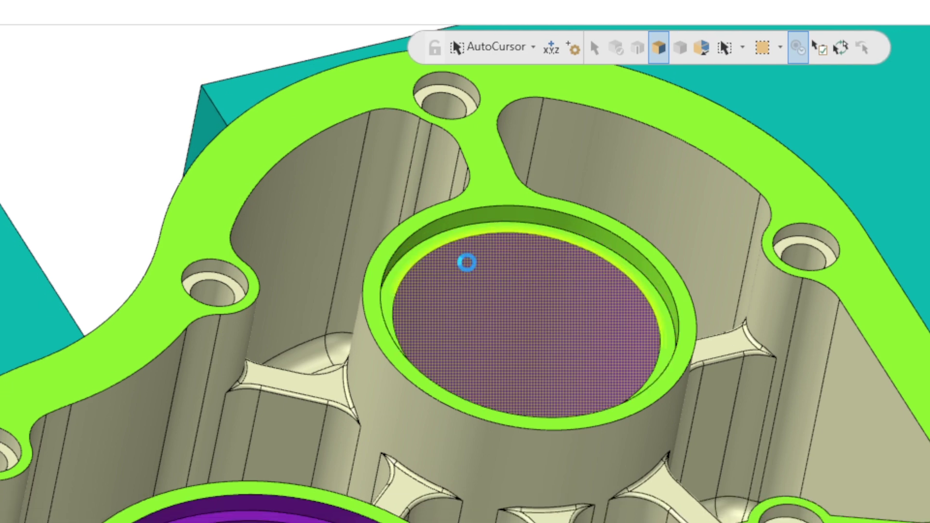
{"action": "left_click", "coordinate": [466, 263]}
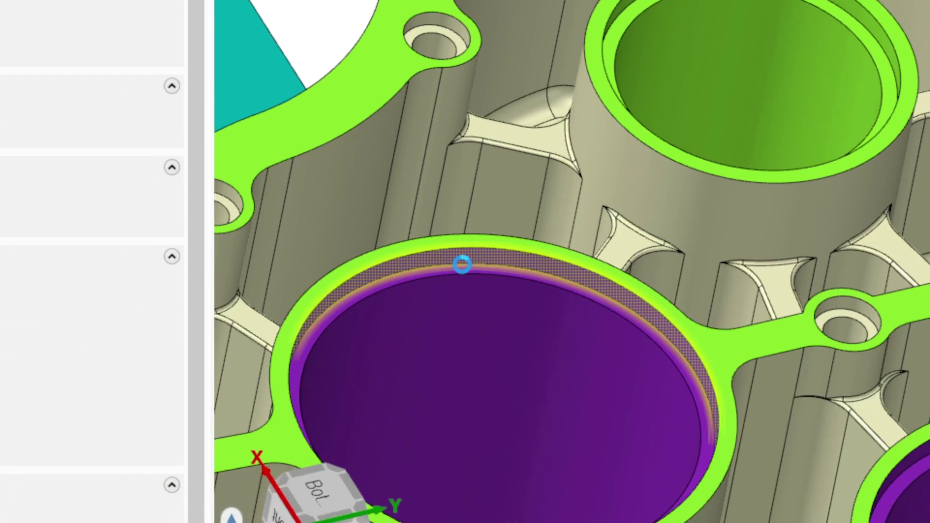
{"action": "left_click", "coordinate": [466, 269]}
{"action": "left_click", "coordinate": [467, 296]}
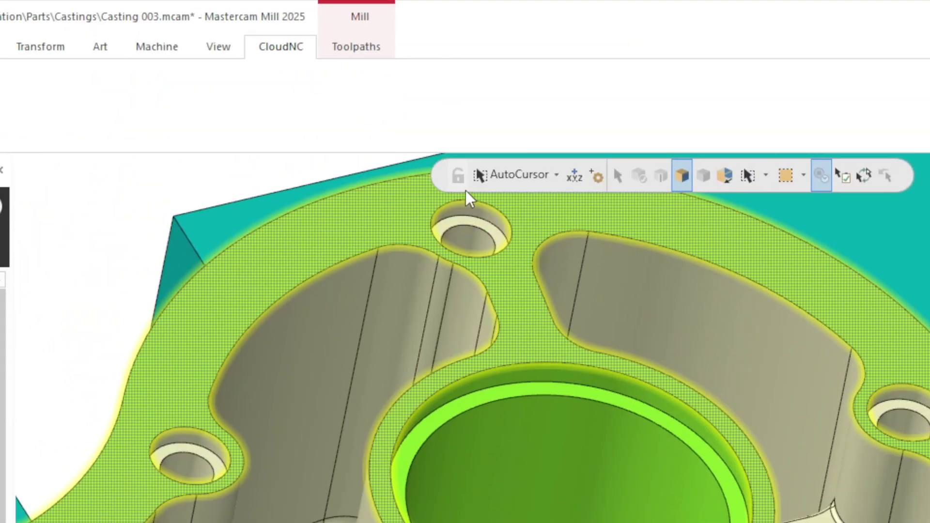
- Add the walls and floors of the small counterbored bolt holes around the flange to the faces to machine
{"action": "scroll", "coordinate": [466, 194], "scroll_direction": "up", "scroll_amount": 5}
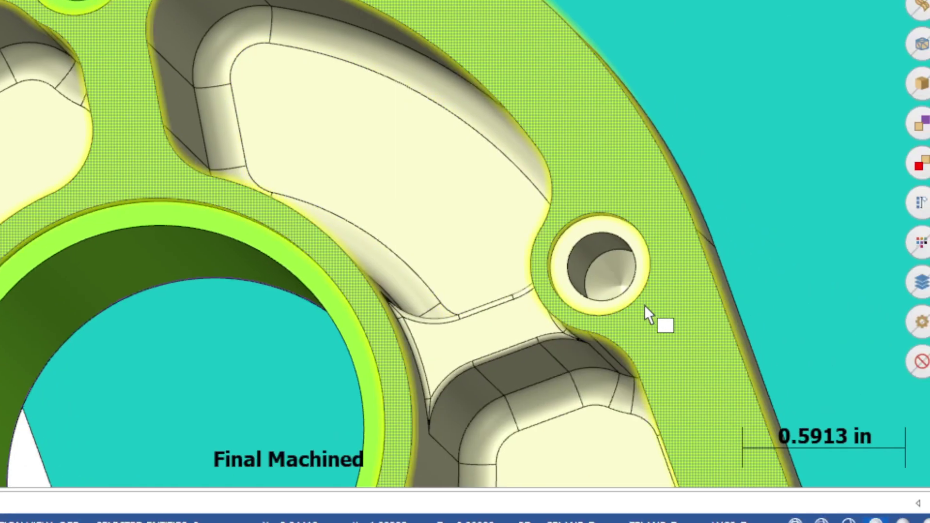
{"action": "scroll", "coordinate": [625, 286], "scroll_direction": "up", "scroll_amount": 4}
{"action": "middle_click_drag", "start_coordinate": [563, 239], "coordinate": [563, 169]}
{"action": "left_click", "coordinate": [562, 163]}
{"action": "left_click", "coordinate": [557, 183]}
{"action": "left_click", "coordinate": [589, 242]}
{"action": "middle_click_drag", "start_coordinate": [593, 248], "coordinate": [483, 151]}
{"action": "left_click", "coordinate": [652, 333]}
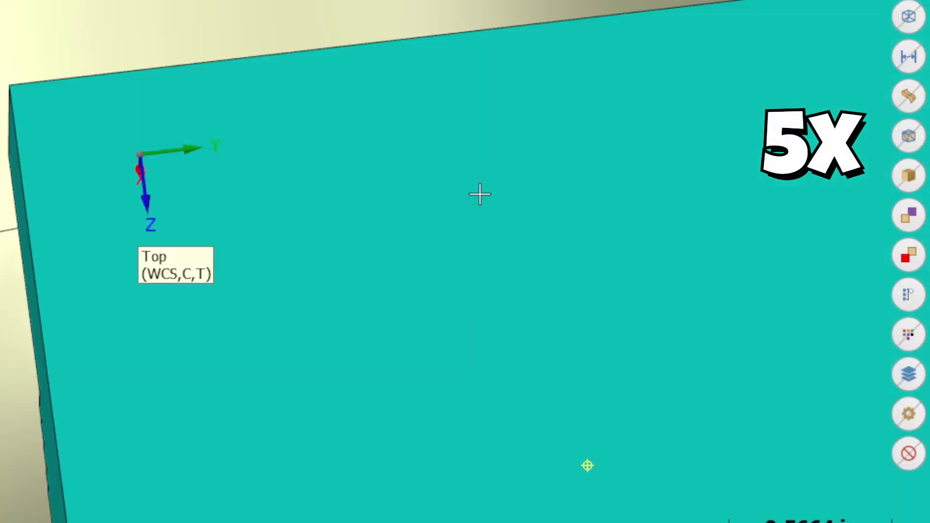
{"action": "scroll", "coordinate": [466, 269], "scroll_direction": "down", "scroll_amount": 3}
{"action": "middle_click_drag", "start_coordinate": [469, 274], "coordinate": [456, 327]}
{"action": "scroll", "coordinate": [460, 310], "scroll_direction": "up", "scroll_amount": 3}
{"action": "left_click", "coordinate": [462, 270]}
{"action": "left_click", "coordinate": [463, 288]}
{"action": "left_click", "coordinate": [464, 311]}
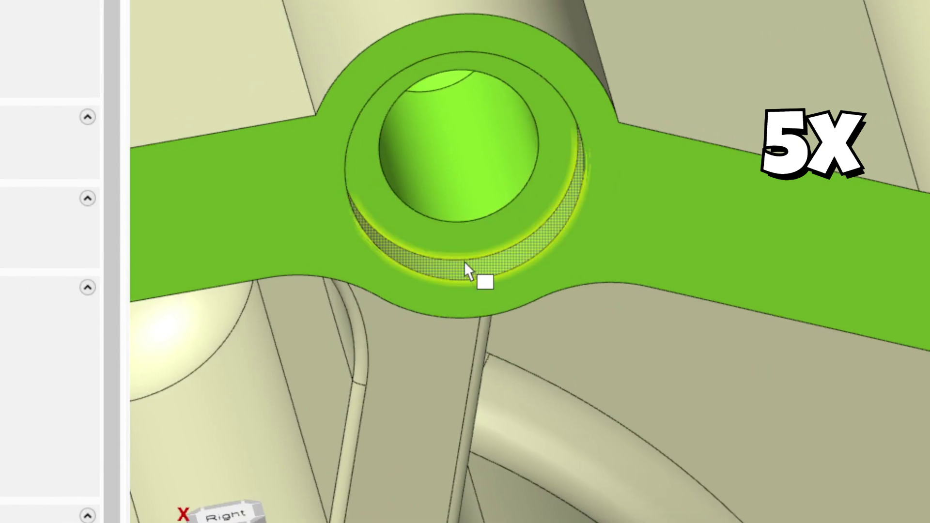
{"action": "left_click", "coordinate": [464, 262]}
{"action": "middle_click_drag", "start_coordinate": [464, 262], "coordinate": [739, 278]}
{"action": "left_click", "coordinate": [499, 291]}
{"action": "left_click", "coordinate": [464, 264]}
{"action": "left_click", "coordinate": [446, 253]}
{"action": "left_click", "coordinate": [467, 264]}
{"action": "scroll", "coordinate": [604, 217], "scroll_direction": "down", "scroll_amount": 4}
{"action": "scroll", "coordinate": [477, 258], "scroll_direction": "up", "scroll_amount": 3}
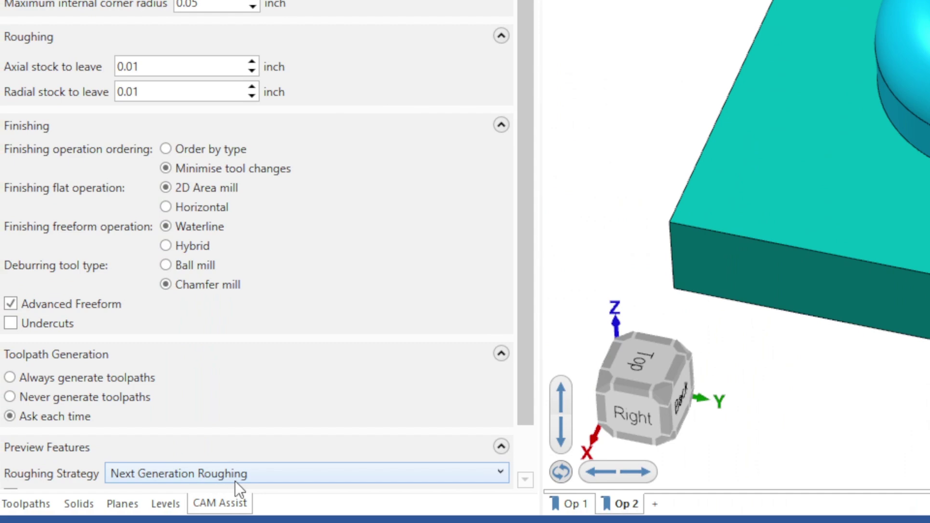
- In the Op 2 viewsheet, show the Final Machined level and hide Casting Body
{"action": "left_click", "coordinate": [165, 504]}
{"action": "left_click", "coordinate": [90, 250]}
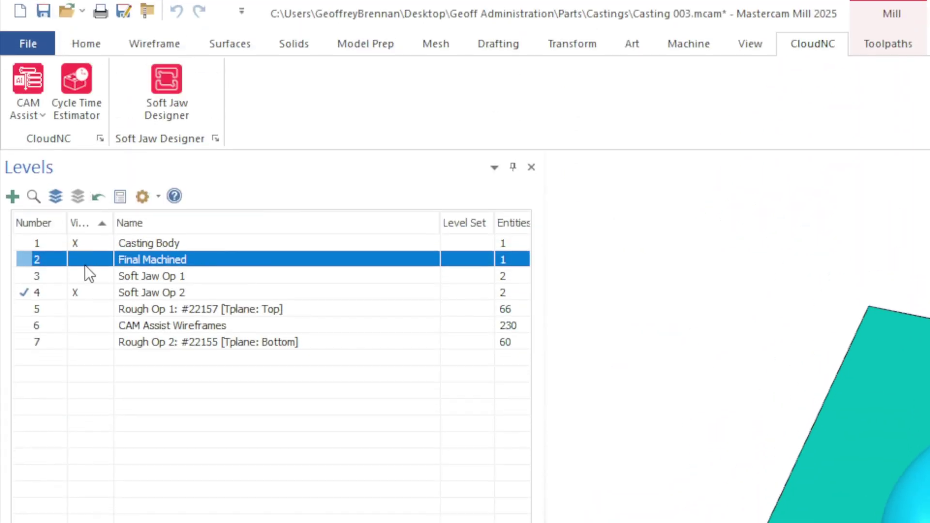
{"action": "left_click", "coordinate": [85, 261]}
{"action": "left_click", "coordinate": [90, 243]}
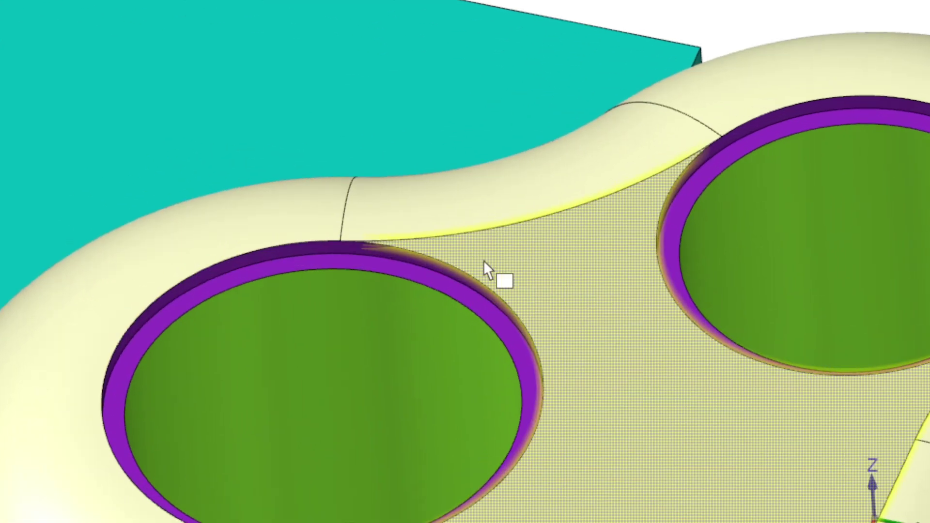
- Add the counterbore walls and ledges of the three large bores on the Op 2 side to the face selection
{"action": "scroll", "coordinate": [790, 127], "scroll_direction": "up", "scroll_amount": 3}
{"action": "left_click", "coordinate": [826, 104]}
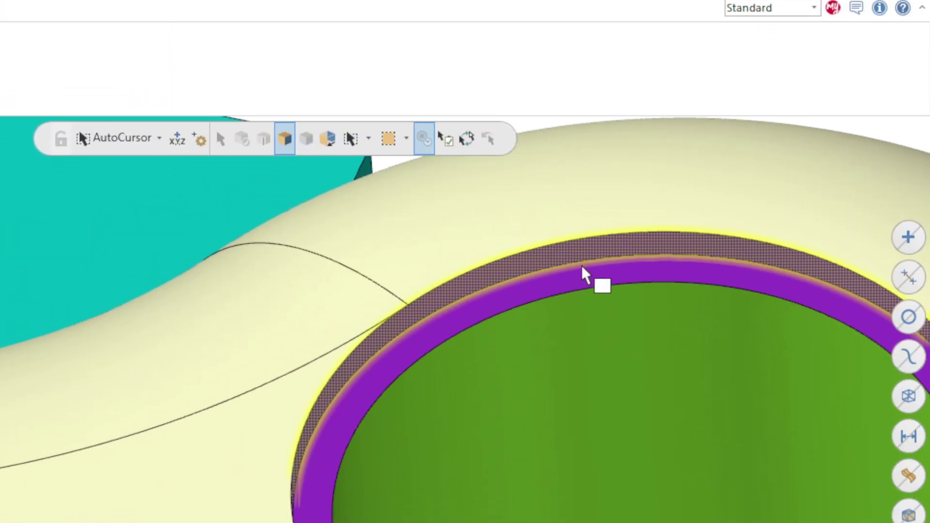
{"action": "left_click", "coordinate": [582, 269]}
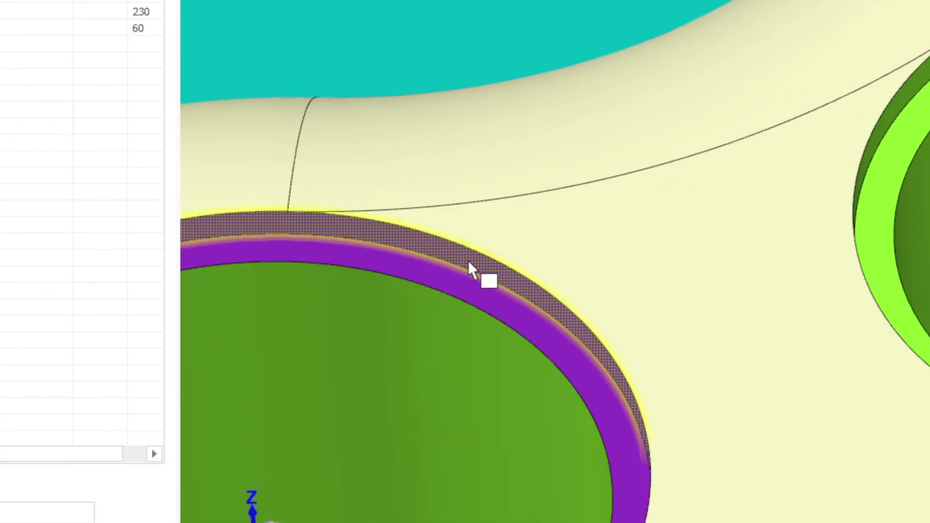
{"action": "left_click", "coordinate": [468, 262]}
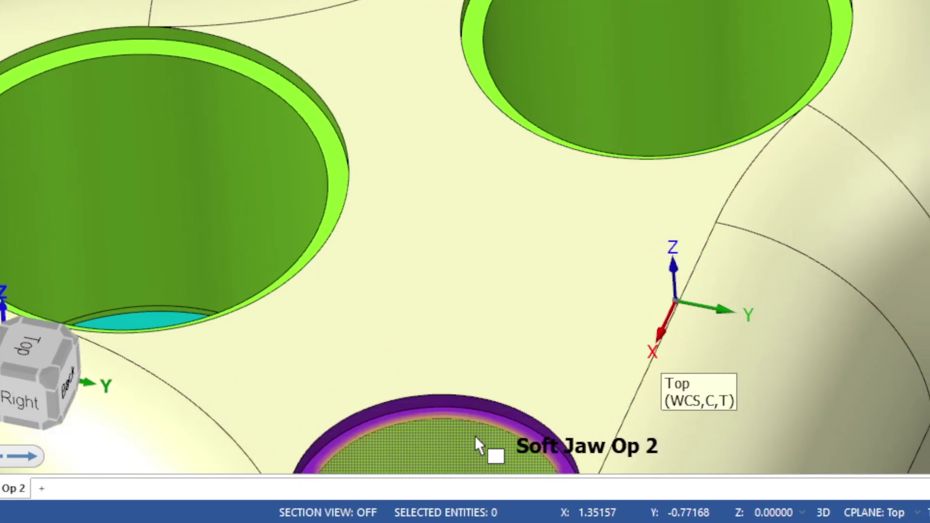
{"action": "scroll", "coordinate": [523, 441], "scroll_direction": "up", "scroll_amount": 4}
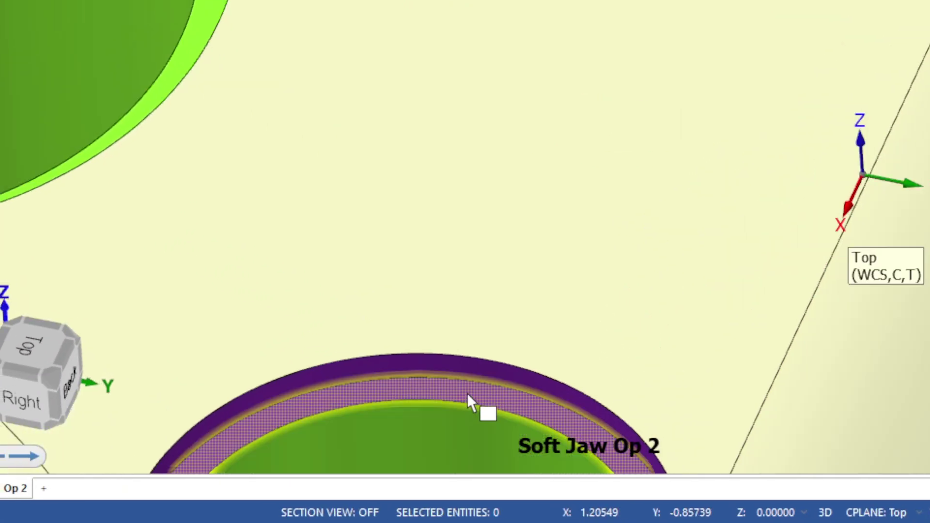
{"action": "middle_click_drag", "start_coordinate": [467, 394], "coordinate": [488, 80], "text": "shift"}
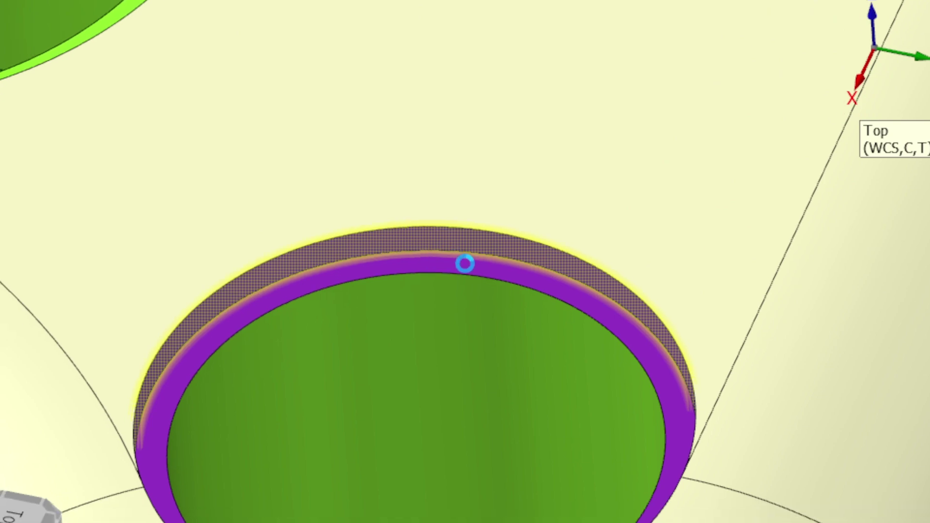
{"action": "left_click", "coordinate": [466, 263]}
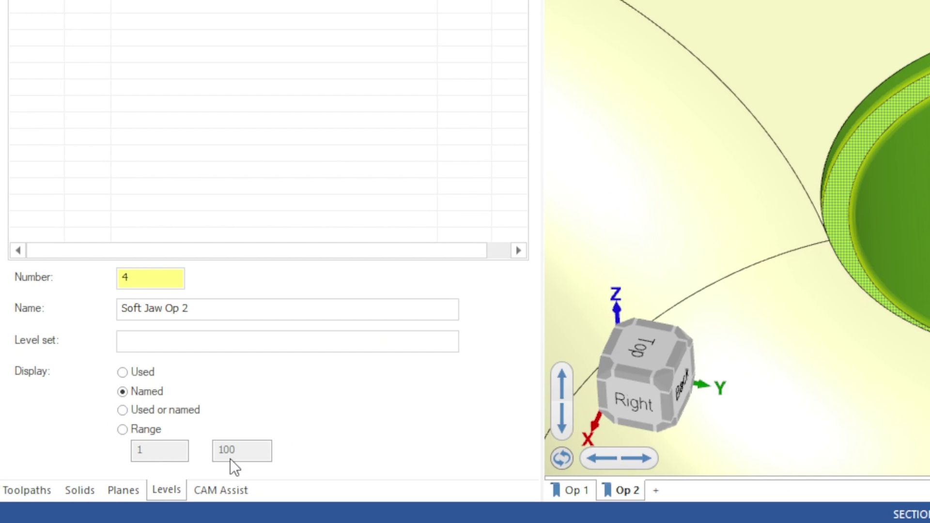
- Run CAM Assist with the selected faces, decline the Cycle Time Estimate report and generate the toolpaths
{"action": "left_click", "coordinate": [221, 489]}
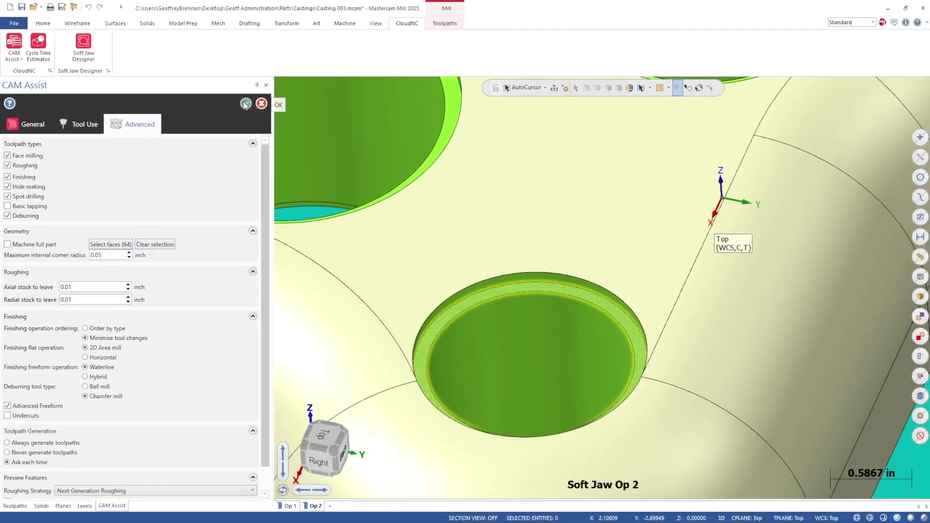
{"action": "left_click", "coordinate": [469, 206]}
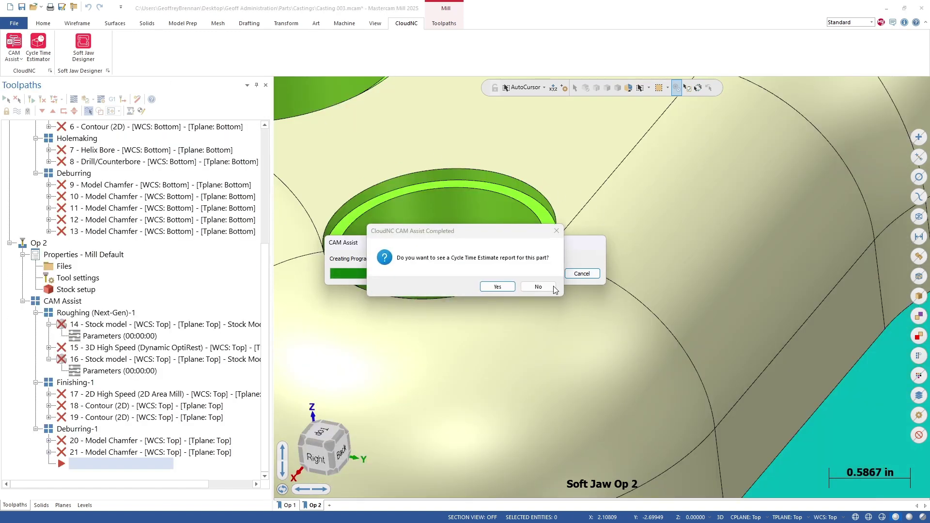
{"action": "left_click", "coordinate": [548, 287]}
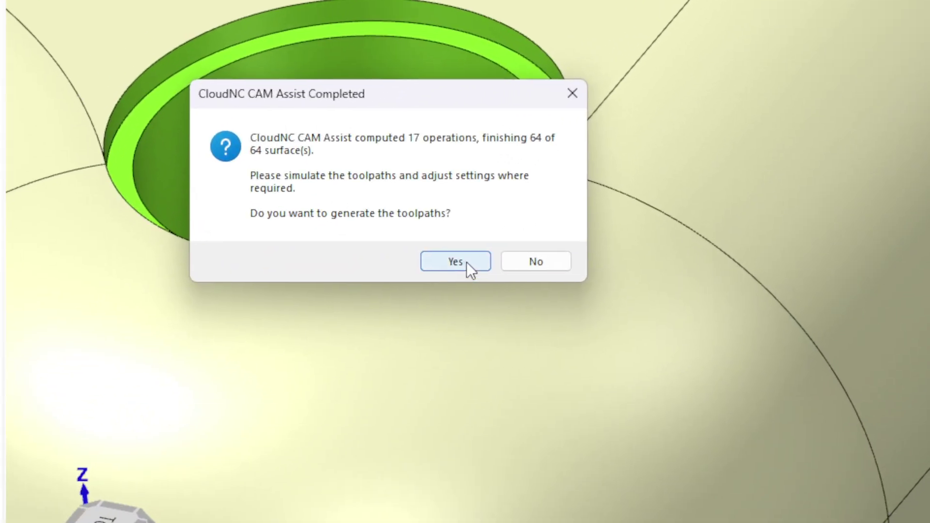
{"action": "left_click", "coordinate": [467, 262]}
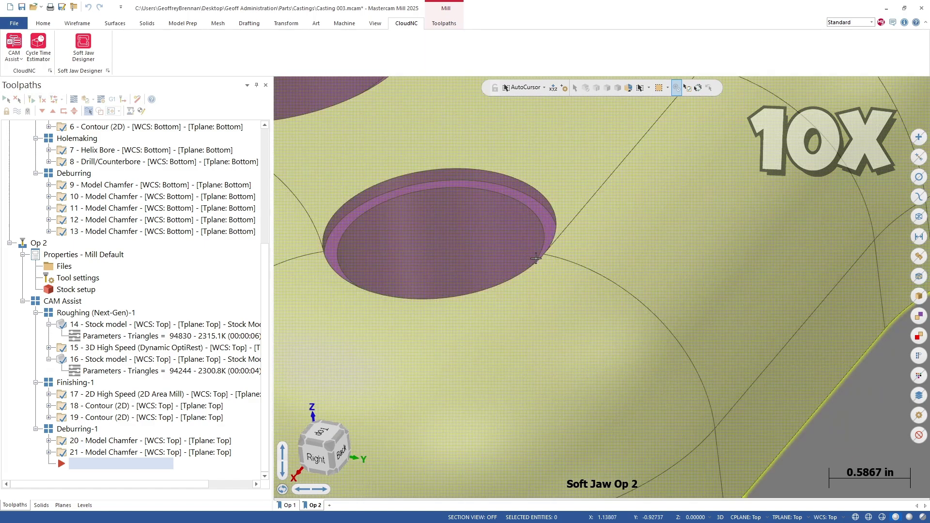
- In the Op 1 viewsheet, review the CAM Assist-2 roughing, Dynamic OptiRest, finishing, holemaking and deburring toolpaths on the casting
{"action": "scroll", "coordinate": [531, 257], "scroll_direction": "down", "scroll_amount": 4}
{"action": "middle_click_drag", "start_coordinate": [531, 257], "coordinate": [618, 350]}
{"action": "left_click", "coordinate": [288, 506]}
{"action": "scroll", "coordinate": [85, 203], "scroll_direction": "up", "scroll_amount": 5}
{"action": "left_click", "coordinate": [73, 186]}
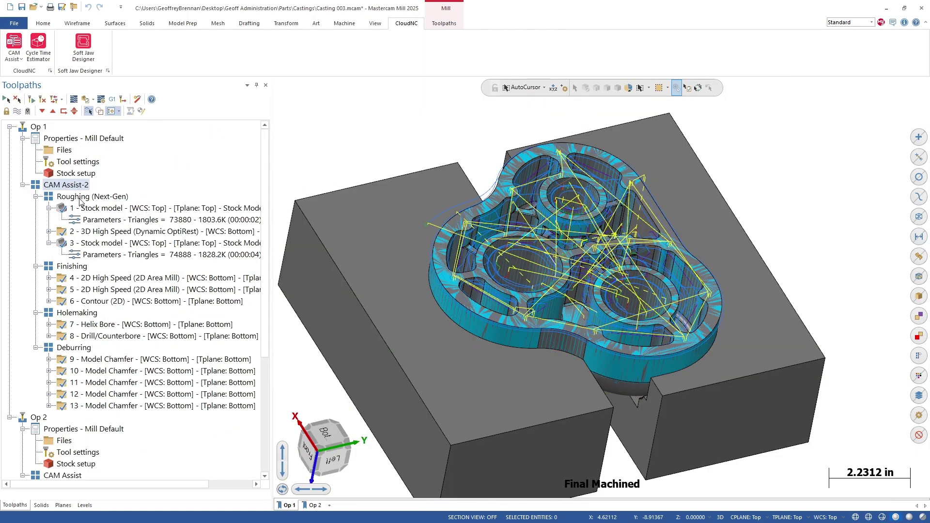
{"action": "left_click", "coordinate": [81, 198]}
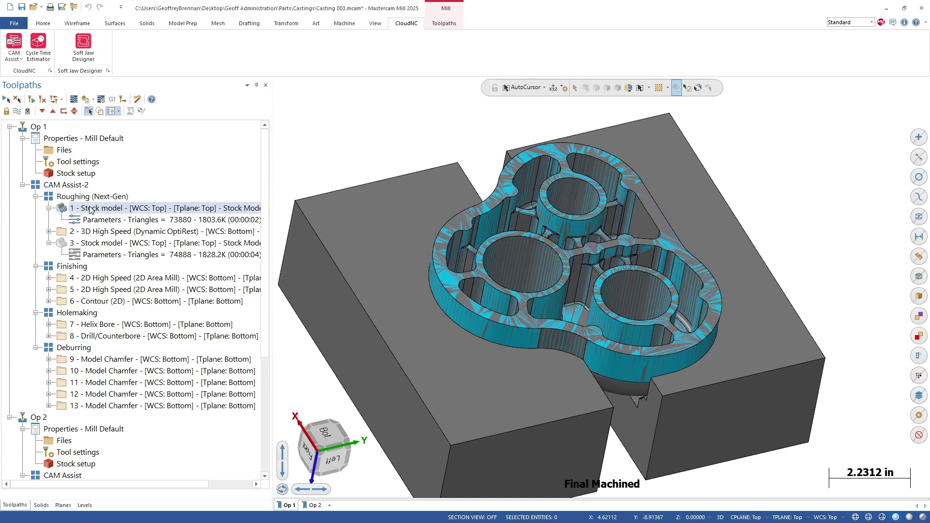
{"action": "left_click", "coordinate": [97, 232]}
{"action": "scroll", "coordinate": [585, 282], "scroll_direction": "up", "scroll_amount": 2}
{"action": "scroll", "coordinate": [586, 282], "scroll_direction": "up", "scroll_amount": 2}
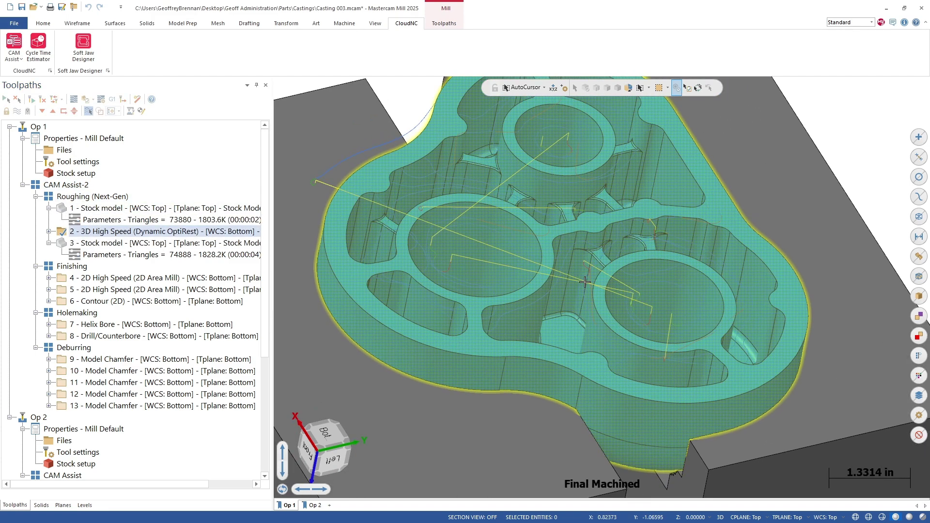
{"action": "scroll", "coordinate": [586, 282], "scroll_direction": "down", "scroll_amount": 1}
{"action": "left_click", "coordinate": [72, 267]}
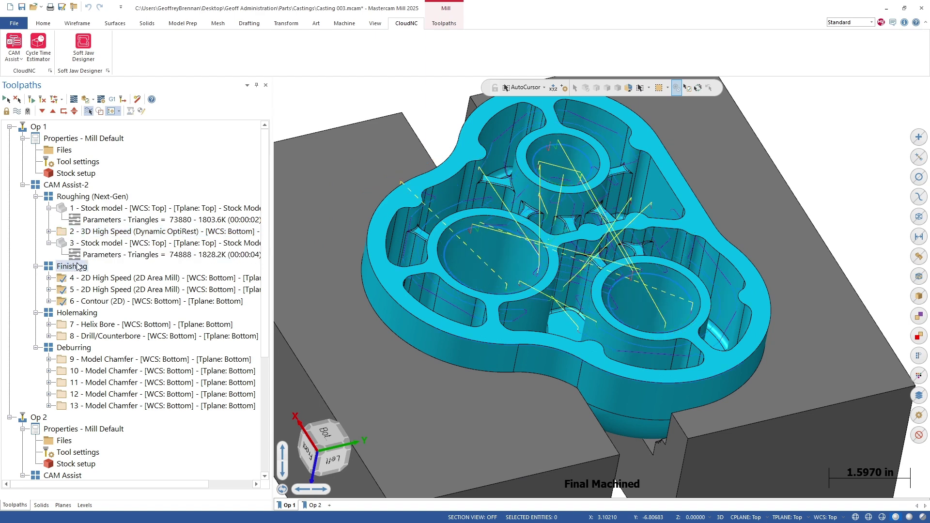
{"action": "left_click", "coordinate": [77, 313]}
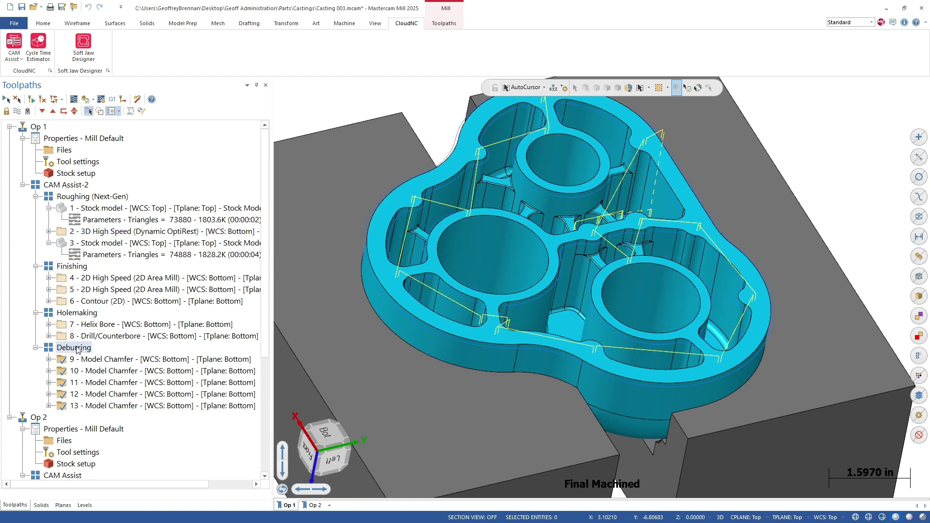
- Hide the Casting Body level in the Op 1 viewsheet and display all CAM Assist-2 toolpaths without their stock models
{"action": "left_click", "coordinate": [78, 506]}
{"action": "left_click", "coordinate": [38, 124]}
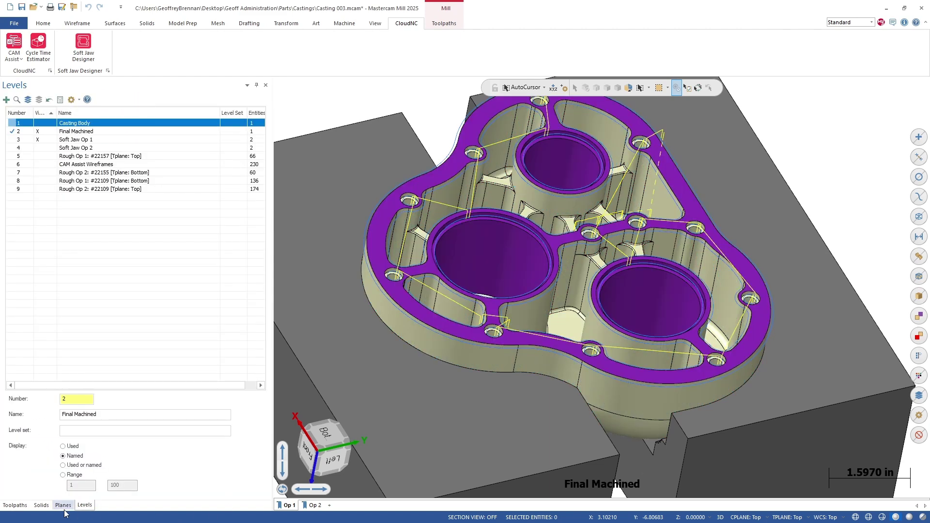
{"action": "left_click", "coordinate": [15, 506]}
{"action": "left_click", "coordinate": [66, 185]}
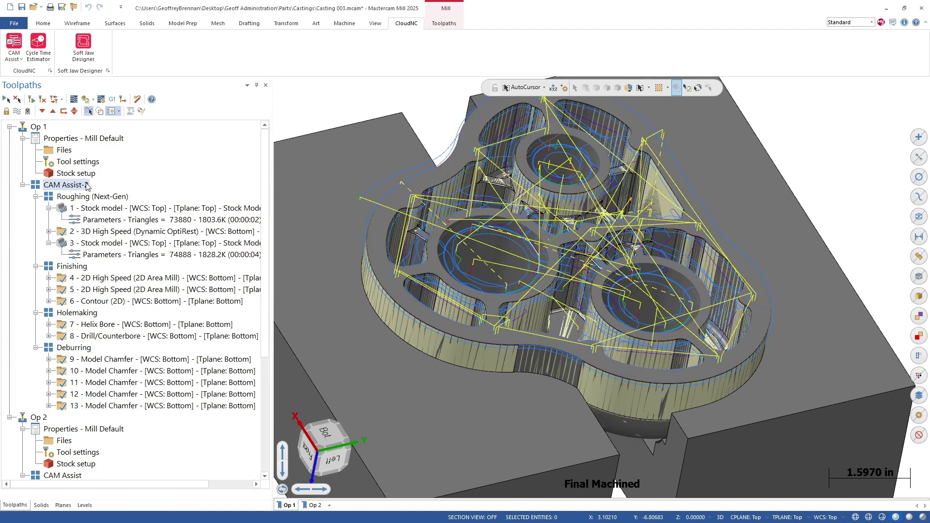
{"action": "left_click", "coordinate": [103, 244], "text": "ctrl"}
{"action": "scroll", "coordinate": [508, 249], "scroll_direction": "down", "scroll_amount": 1}
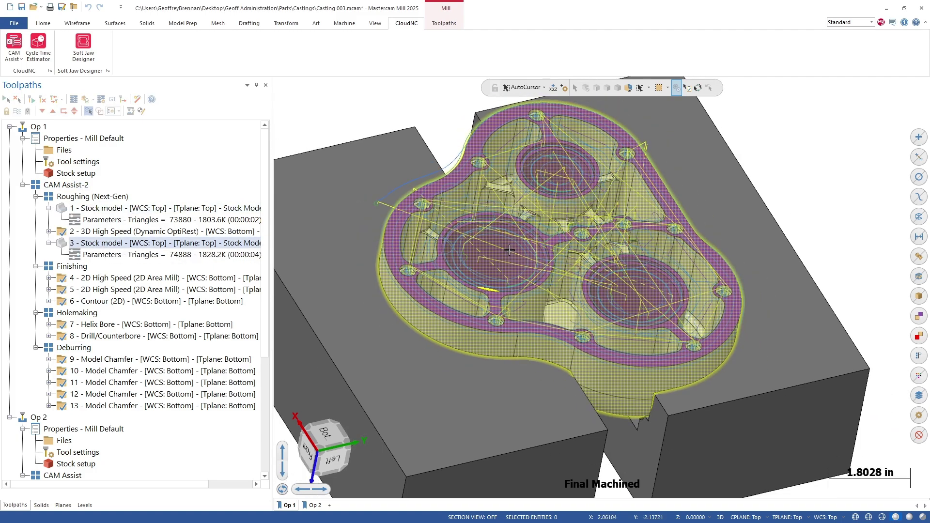
{"action": "middle_click_drag", "start_coordinate": [509, 249], "coordinate": [460, 286]}
- Switch to the Op 2 viewsheet and show the Final Machined level instead of Casting Body, then return to the toolpaths
{"action": "left_click", "coordinate": [315, 506]}
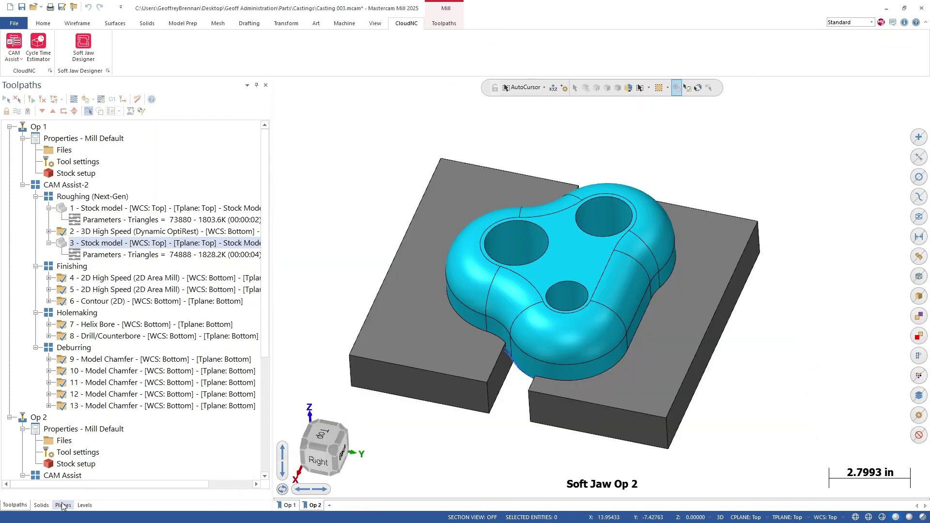
{"action": "left_click", "coordinate": [85, 506]}
{"action": "left_click", "coordinate": [44, 132]}
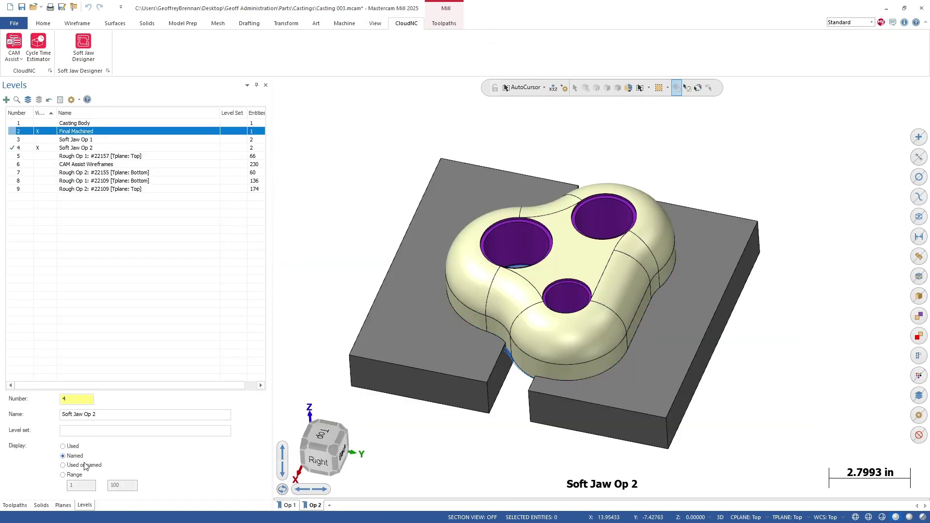
{"action": "left_click", "coordinate": [15, 506]}
- Display Op 2's CAM Assist toolpaths without their stock models, then review its Finishing-1 and Deburring-1 groups separately
{"action": "scroll", "coordinate": [90, 304], "scroll_direction": "down", "scroll_amount": 5}
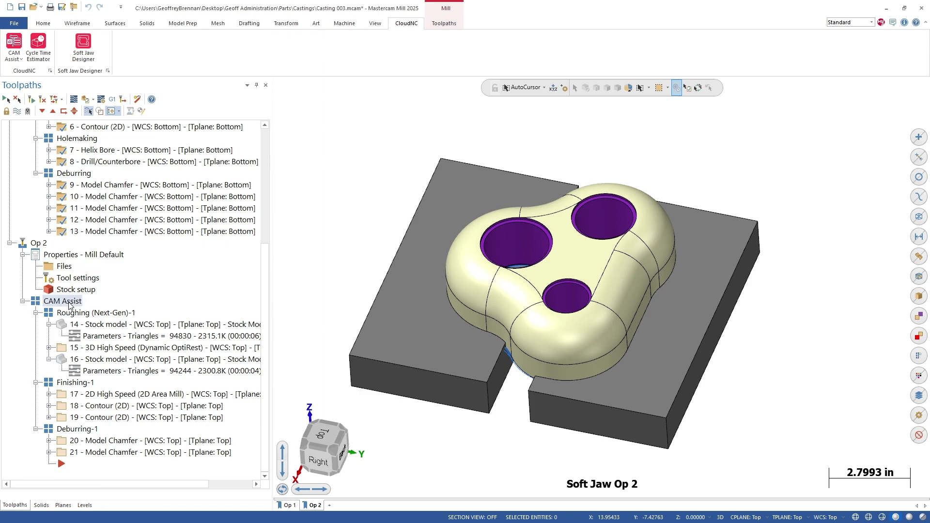
{"action": "left_click", "coordinate": [73, 326], "text": "ctrl"}
{"action": "left_click", "coordinate": [224, 359], "text": "ctrl"}
{"action": "scroll", "coordinate": [534, 261], "scroll_direction": "up", "scroll_amount": 2}
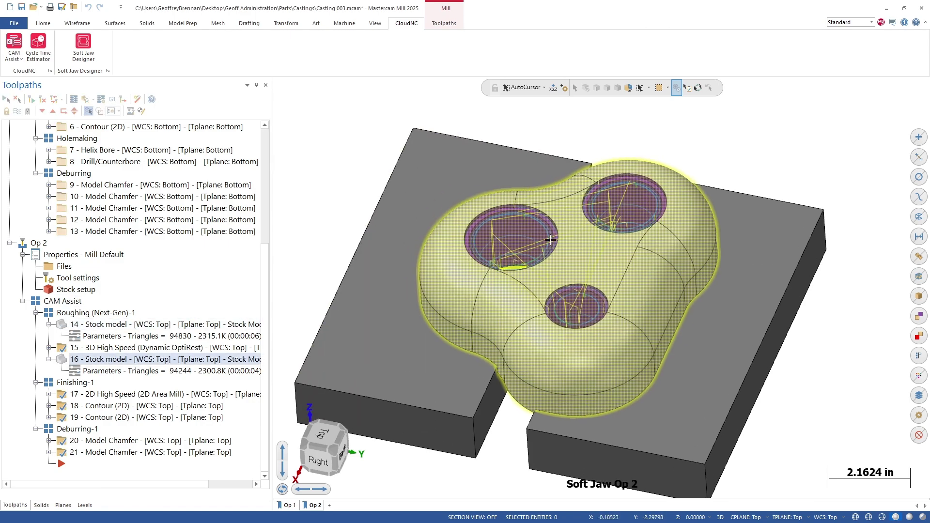
{"action": "scroll", "coordinate": [566, 221], "scroll_direction": "up", "scroll_amount": 2}
{"action": "mouse_move", "coordinate": [564, 236]}
{"action": "middle_mouse_down"}
{"action": "mouse_move", "coordinate": [555, 272]}
{"action": "mouse_move", "coordinate": [611, 261]}
{"action": "mouse_move", "coordinate": [565, 254]}
{"action": "mouse_move", "coordinate": [560, 232]}
{"action": "middle_mouse_up"}
{"action": "left_click", "coordinate": [84, 380]}
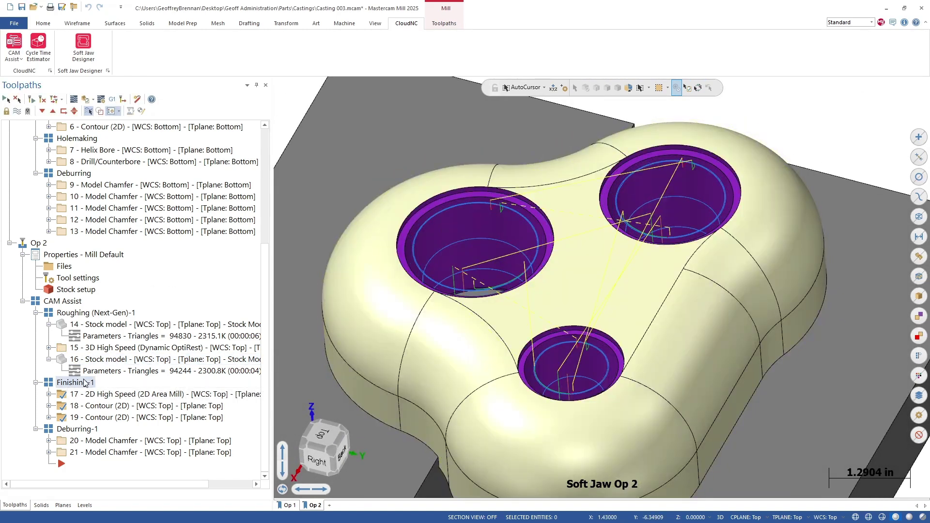
{"action": "left_click", "coordinate": [76, 429]}
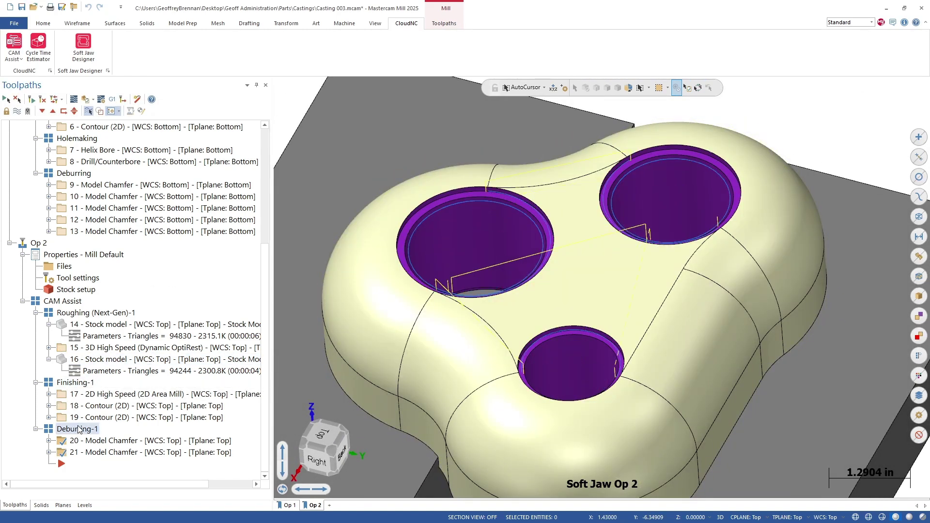
- Select all operations, verify them in Mastercam Simulator and inspect both machined sides of the casting
{"action": "scroll", "coordinate": [243, 287], "scroll_direction": "up", "scroll_amount": 5}
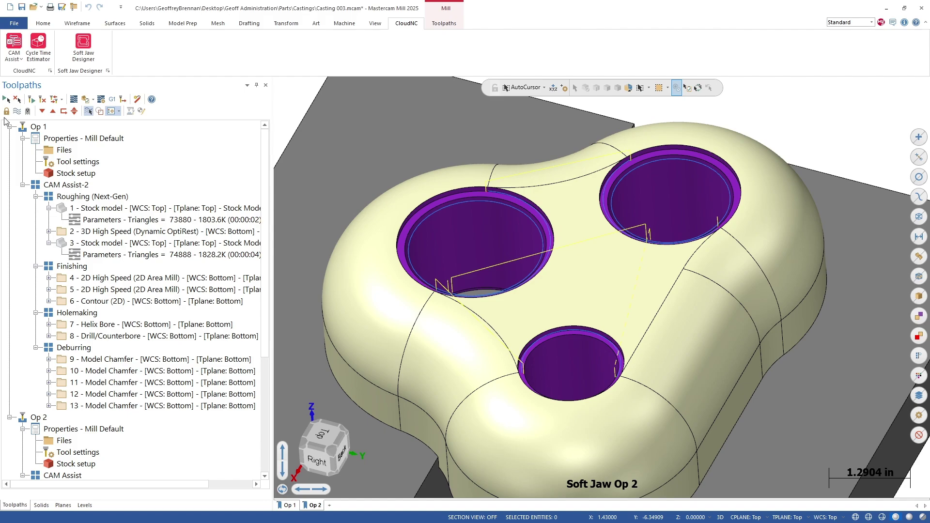
{"action": "left_click", "coordinate": [7, 99]}
{"action": "left_click", "coordinate": [138, 112]}
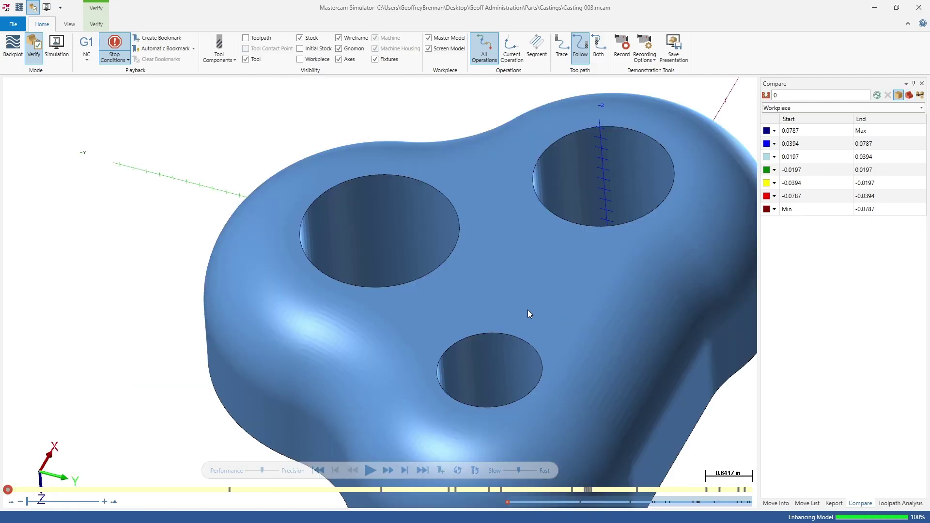
{"action": "scroll", "coordinate": [529, 310], "scroll_direction": "down", "scroll_amount": 3}
{"action": "middle_click_drag", "start_coordinate": [531, 318], "coordinate": [375, 182]}
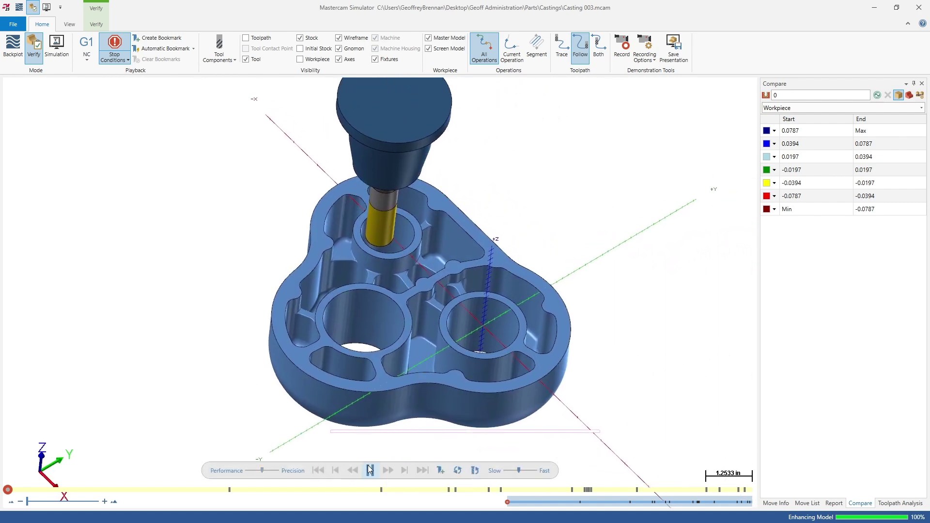
{"action": "left_click", "coordinate": [370, 469]}
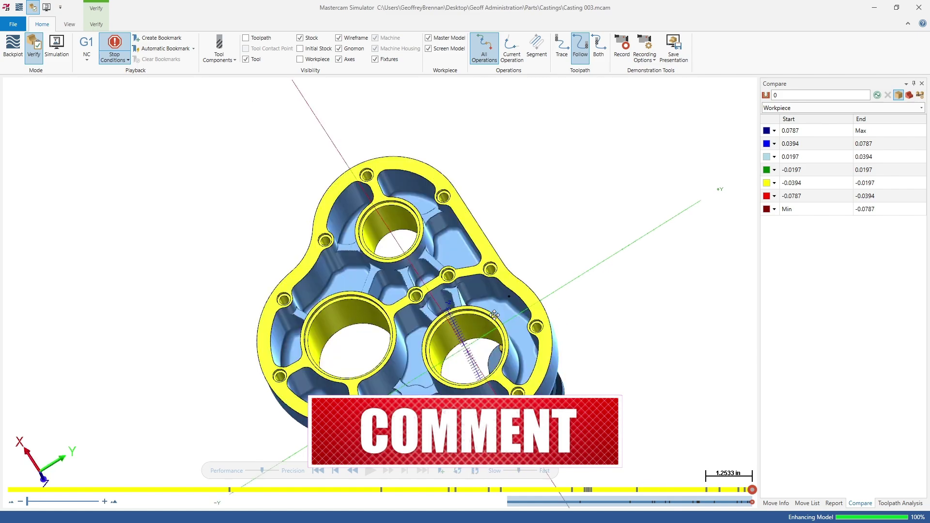
{"action": "middle_click_drag", "start_coordinate": [476, 329], "coordinate": [366, 284]}
{"action": "middle_click_drag", "start_coordinate": [439, 307], "coordinate": [336, 253], "text": "shift"}
{"action": "middle_click_drag", "start_coordinate": [337, 253], "coordinate": [332, 252], "text": "shift"}
{"action": "scroll", "coordinate": [378, 265], "scroll_direction": "up", "scroll_amount": 2}
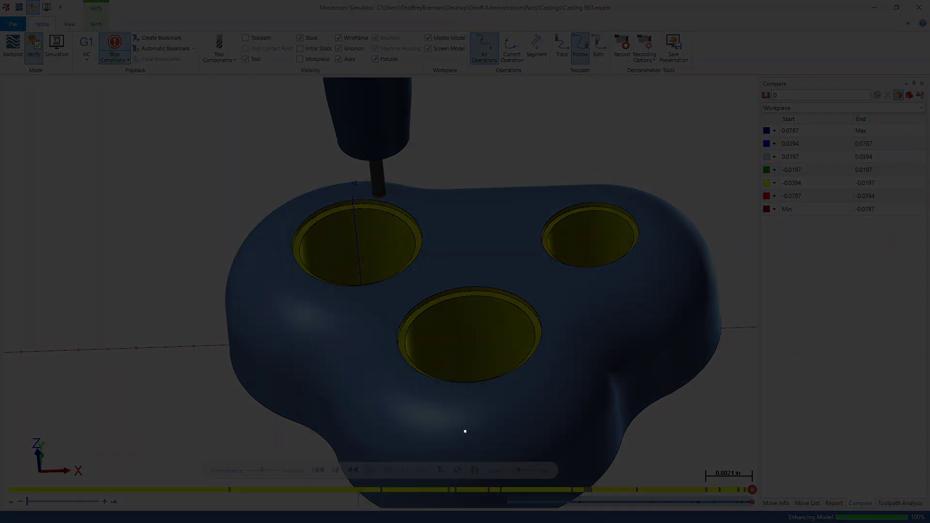